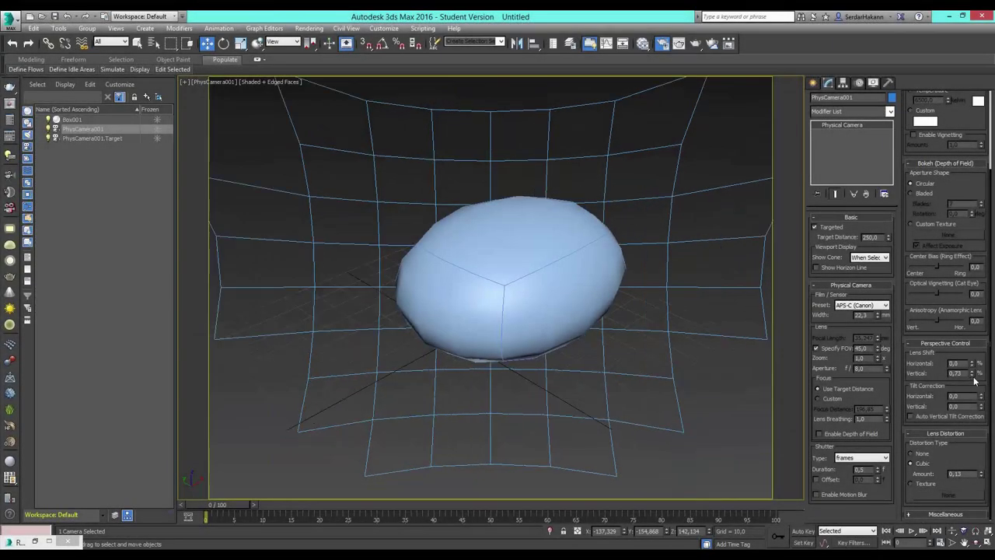
Step: Reset the physical camera's vertical lens shift to 0 and set its lens distortion to None
{"action": "right_click", "coordinate": [973, 376]}
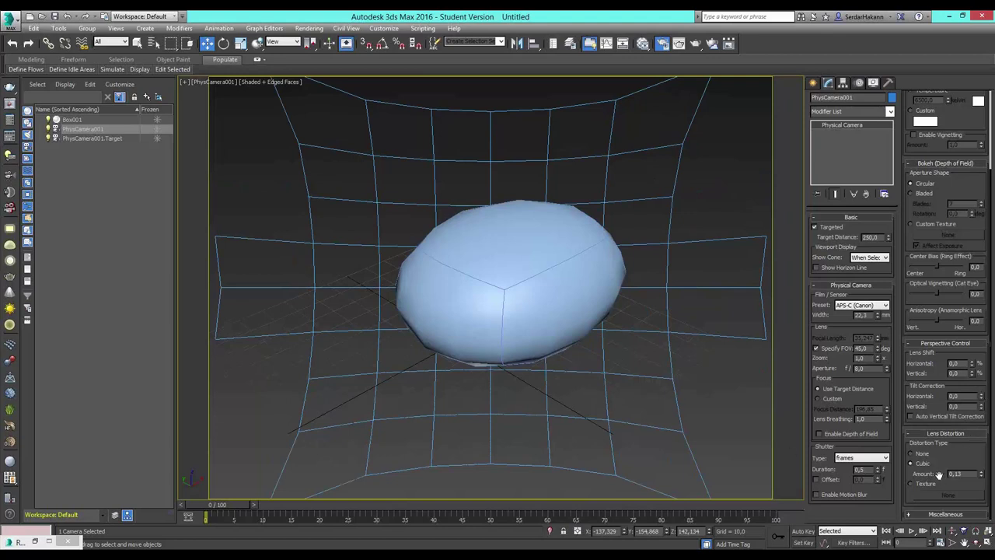
{"action": "left_click", "coordinate": [912, 453]}
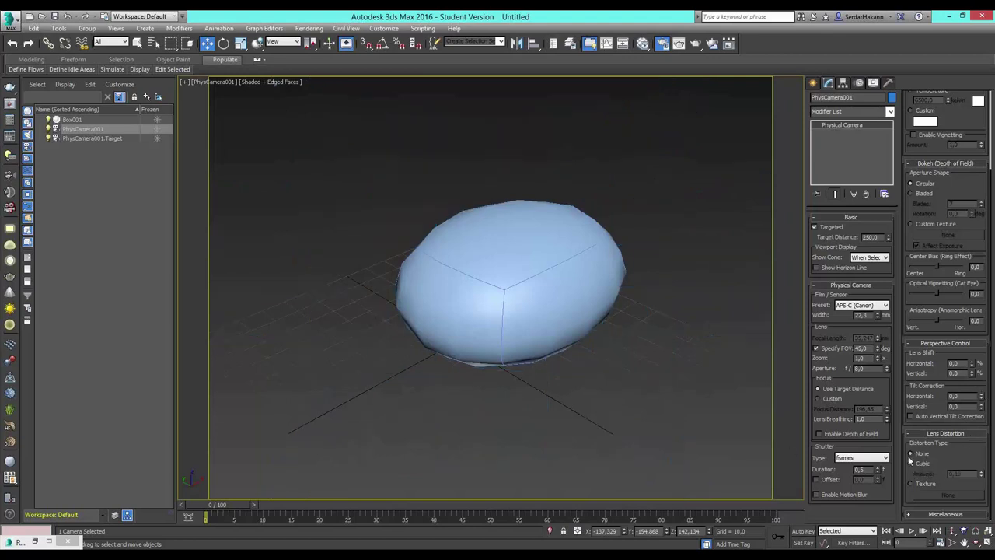
{"action": "left_click", "coordinate": [658, 280]}
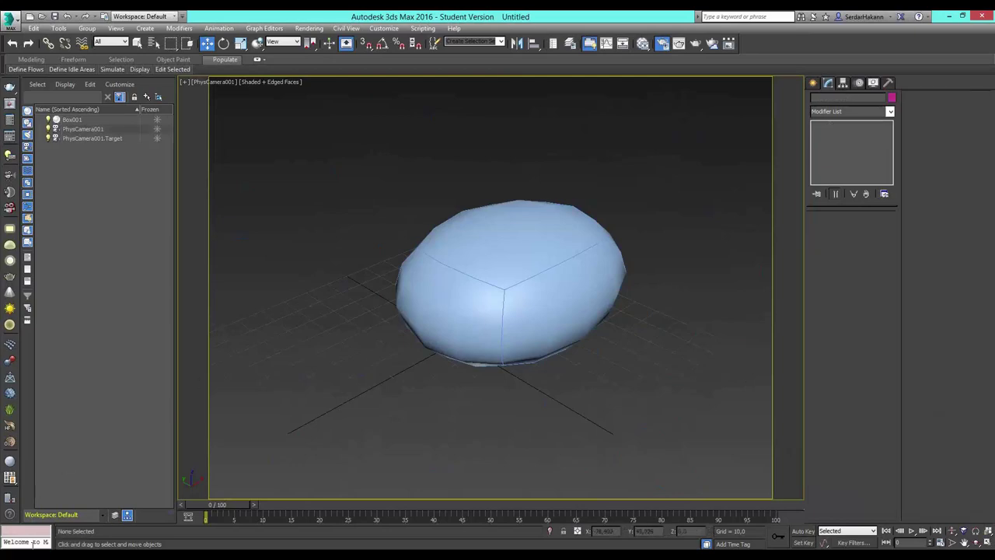
{"action": "left_click", "coordinate": [19, 542]}
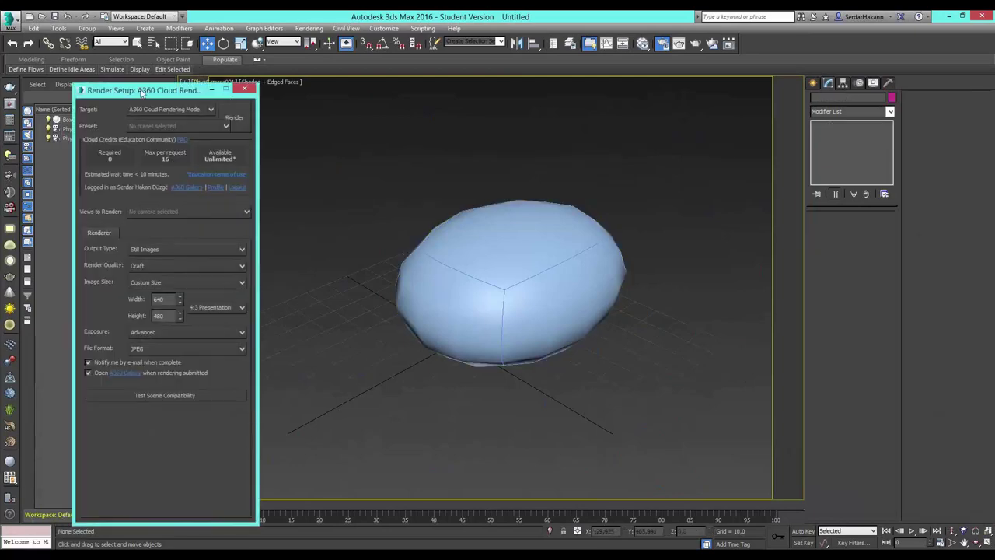
Step: In the A360 render setup, render view PhysCamera001 with Still Images as the output type
{"action": "mouse_move", "coordinate": [143, 92]}
{"action": "left_mouse_down"}
{"action": "mouse_move", "coordinate": [491, 131]}
{"action": "mouse_move", "coordinate": [786, 109]}
{"action": "left_mouse_up"}
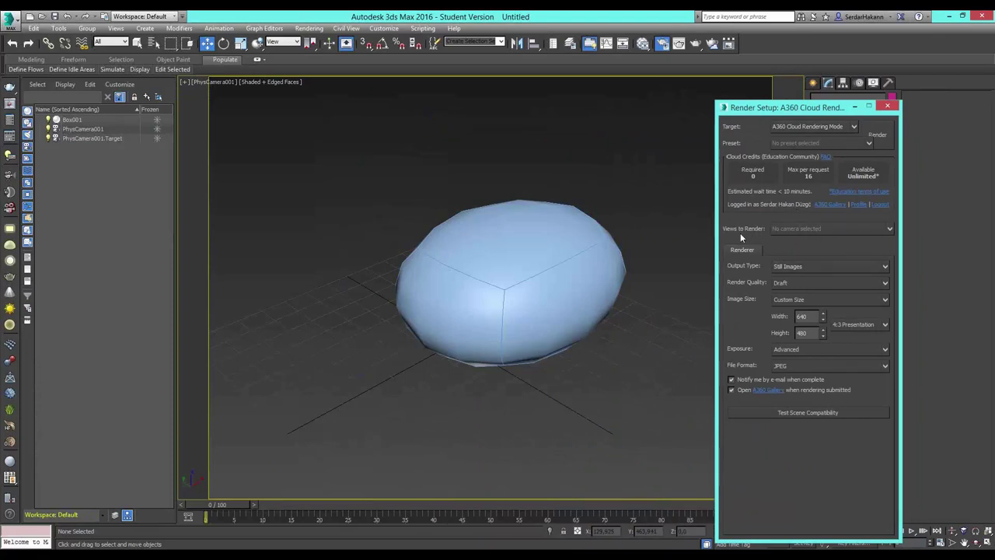
{"action": "left_click", "coordinate": [827, 231]}
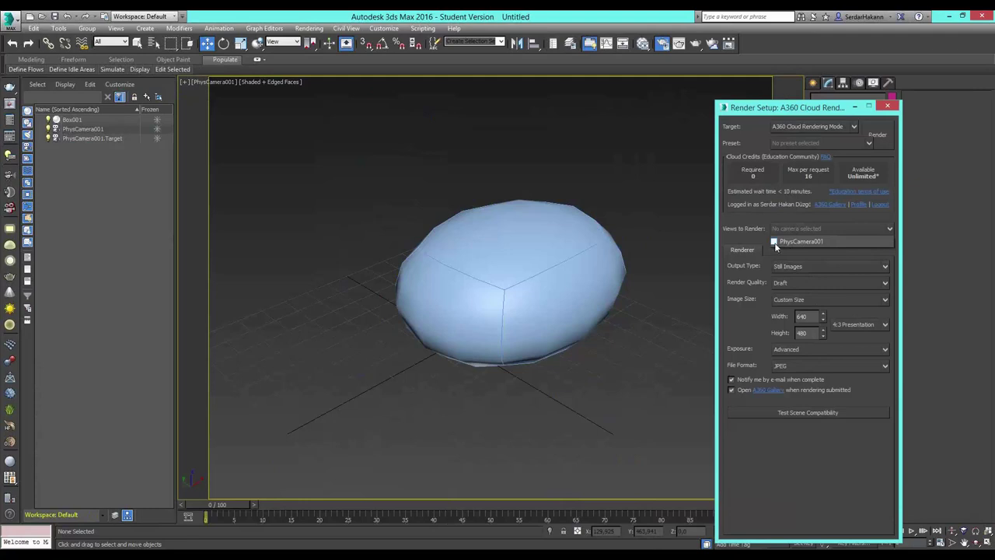
{"action": "left_click", "coordinate": [774, 241]}
{"action": "left_click", "coordinate": [751, 238]}
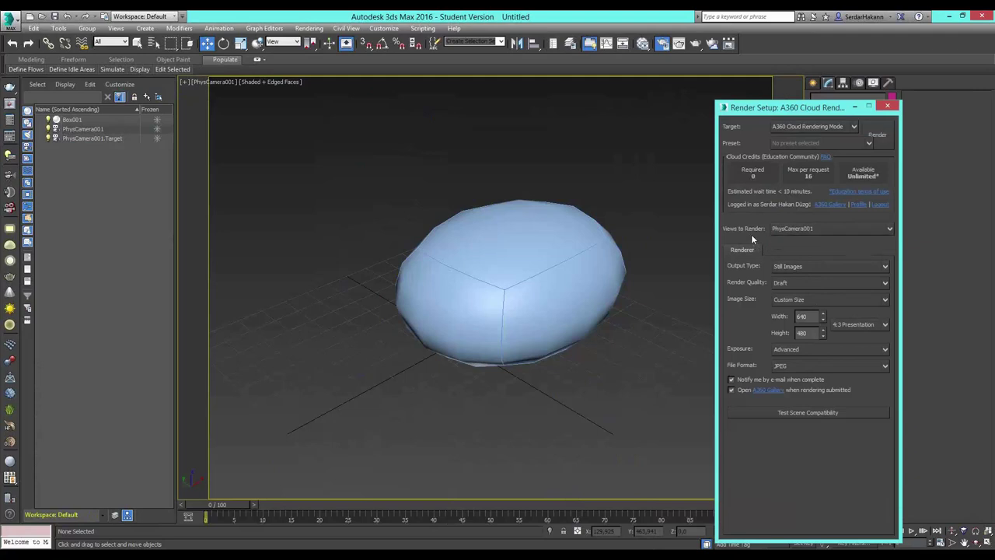
{"action": "left_click", "coordinate": [802, 266]}
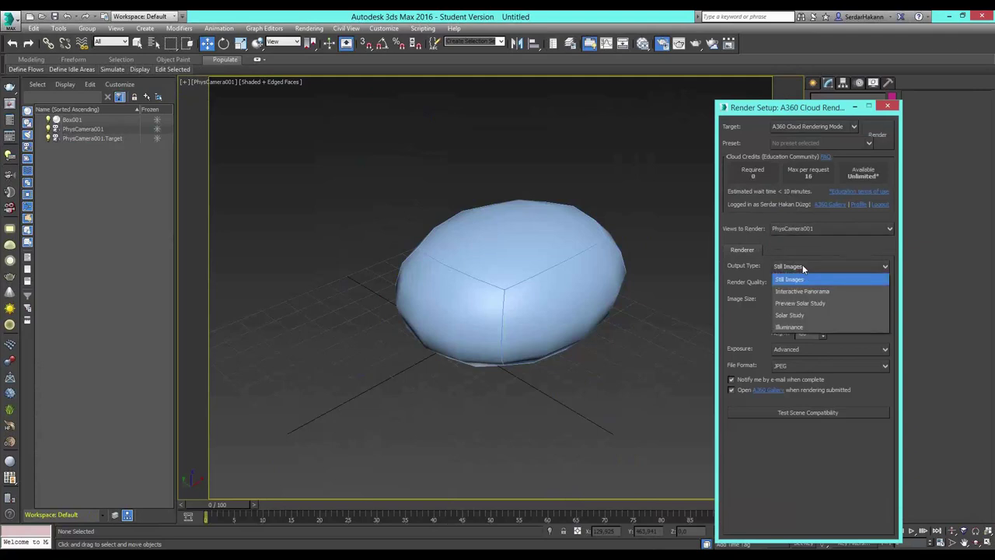
{"action": "left_click", "coordinate": [821, 280]}
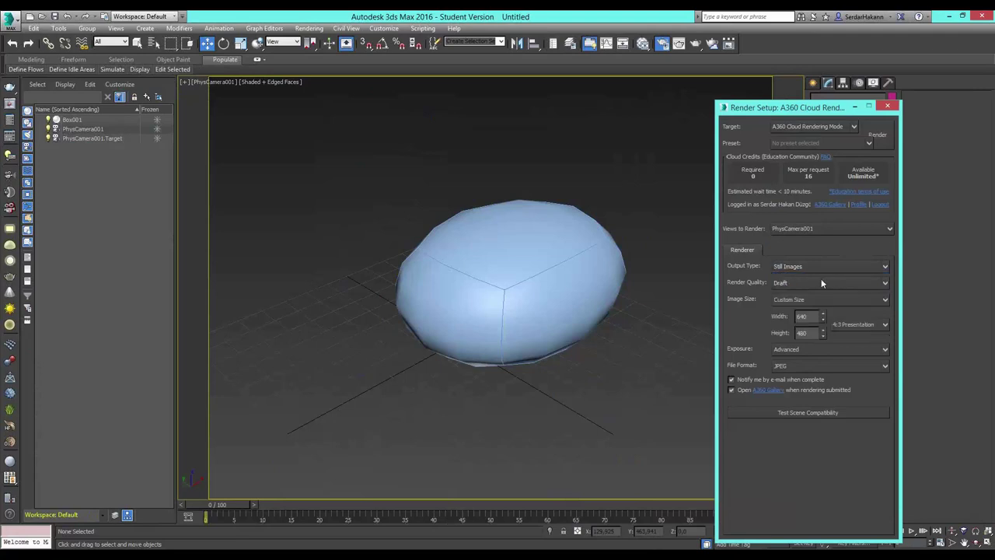
Step: Keep Draft quality, run the A360 scene compatibility test, and decline saving after the crash
{"action": "left_click", "coordinate": [821, 282]}
{"action": "left_click", "coordinate": [822, 282]}
{"action": "left_click", "coordinate": [803, 413]}
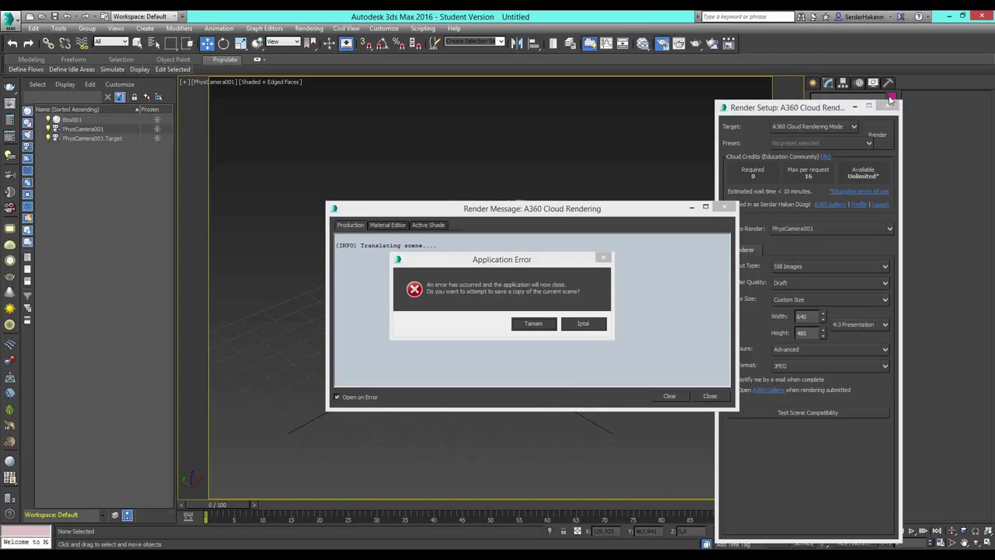
{"action": "left_click", "coordinate": [567, 330]}
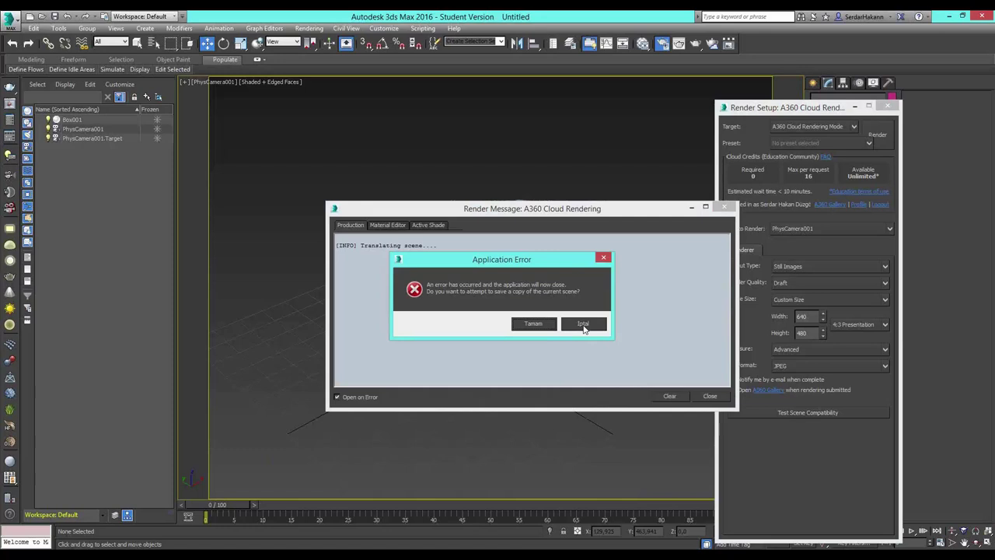
{"action": "left_click", "coordinate": [584, 324]}
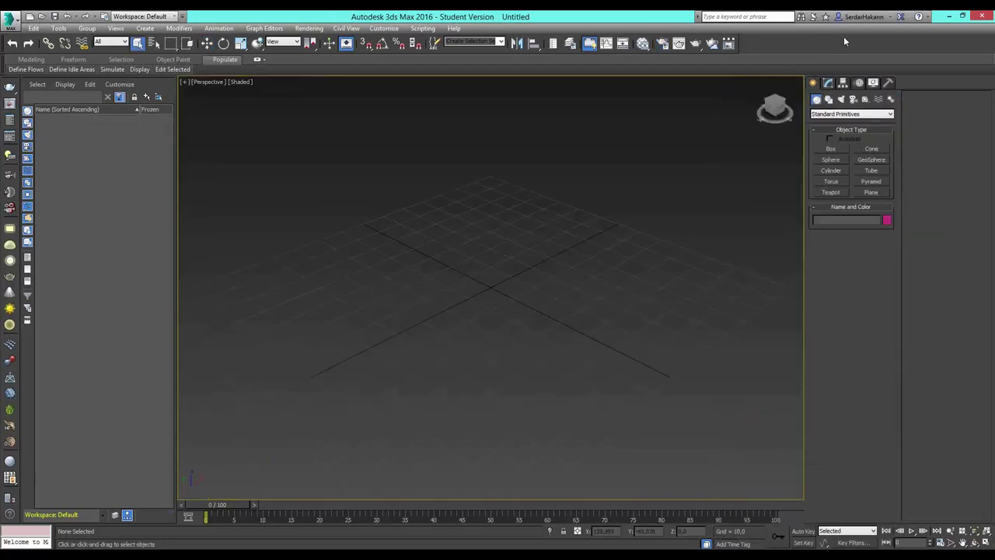
Step: Create a box on the grid
{"action": "left_click", "coordinate": [831, 149]}
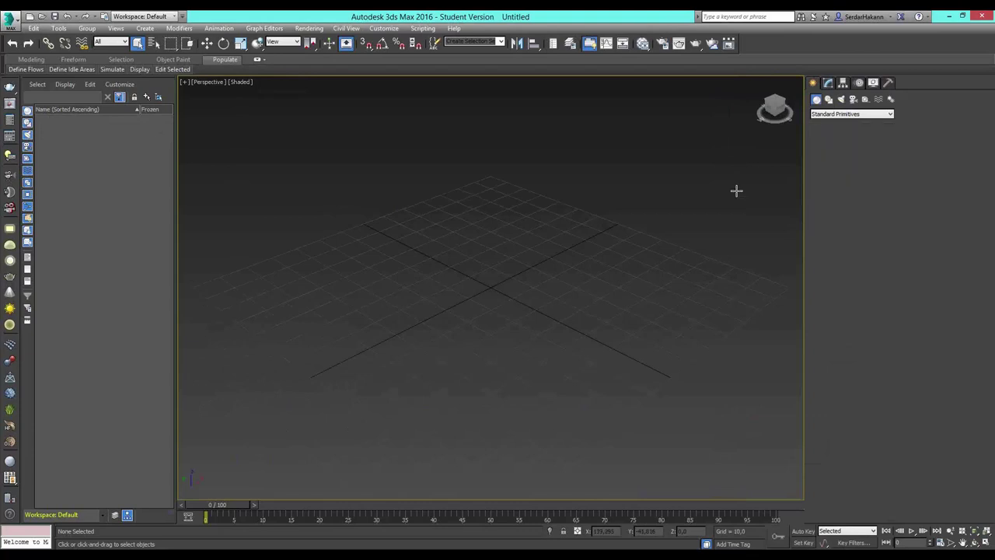
{"action": "mouse_move", "coordinate": [440, 210]}
{"action": "left_mouse_down"}
{"action": "mouse_move", "coordinate": [517, 332]}
{"action": "mouse_move", "coordinate": [470, 317]}
{"action": "left_mouse_up"}
{"action": "left_click", "coordinate": [456, 229]}
Step: Open the A360 cloud render setup and create PhysCamera001 from the current view with Ctrl+C
{"action": "left_click", "coordinate": [309, 29]}
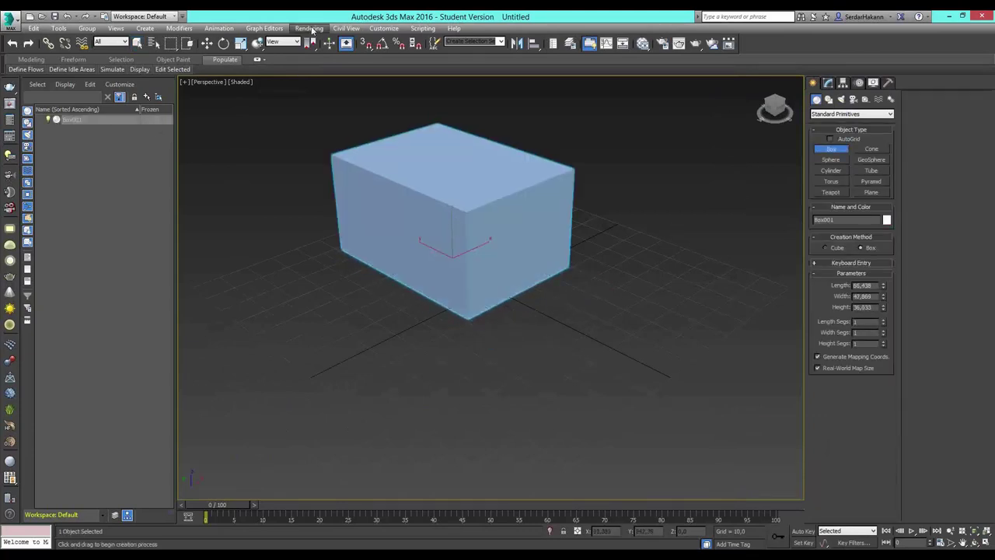
{"action": "left_click", "coordinate": [332, 54]}
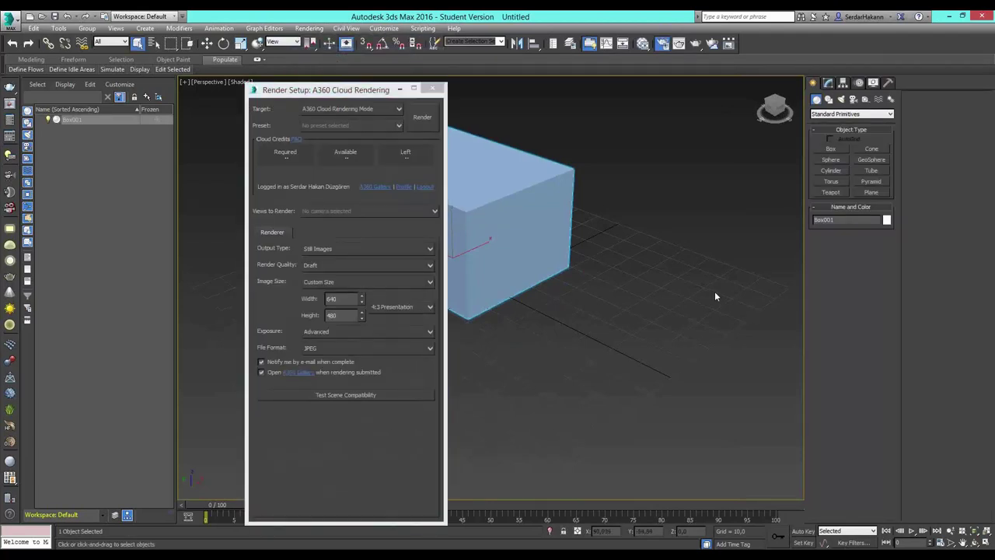
{"action": "key", "text": "ctrl+c"}
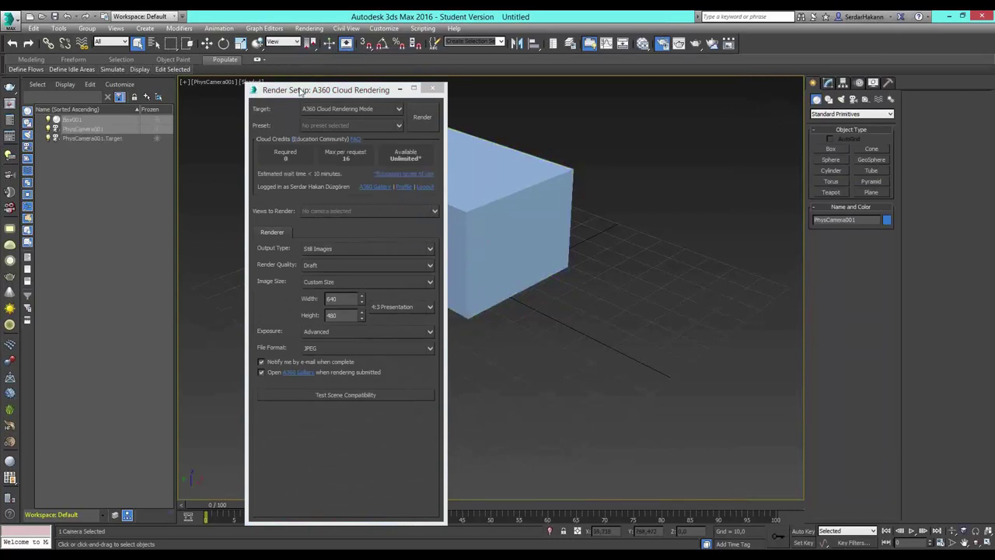
{"action": "left_click_drag", "start_coordinate": [301, 92], "coordinate": [799, 141]}
{"action": "middle_click_drag", "start_coordinate": [464, 188], "coordinate": [499, 243]}
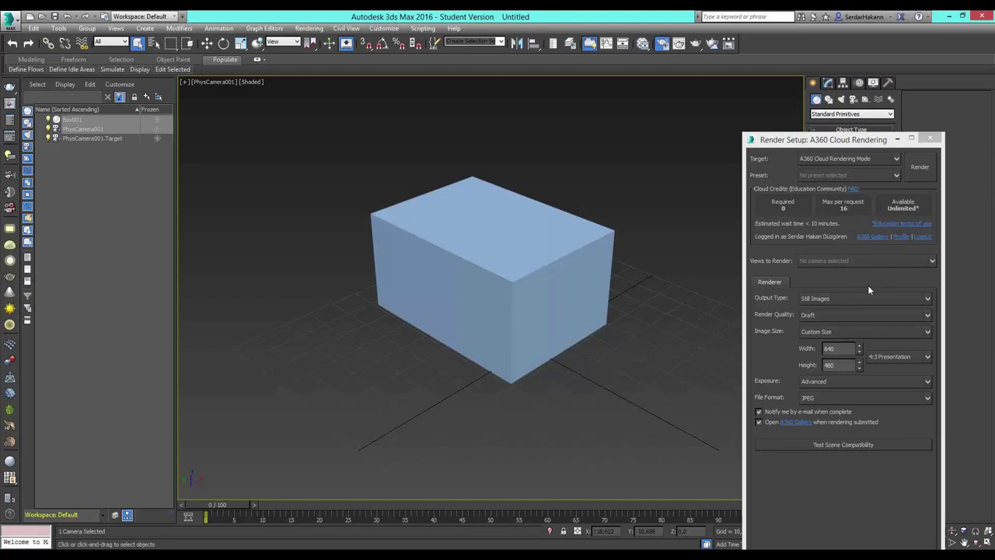
Step: Choose PhysCamera001 as the view to render and run the A360 compatibility test
{"action": "left_click", "coordinate": [862, 261]}
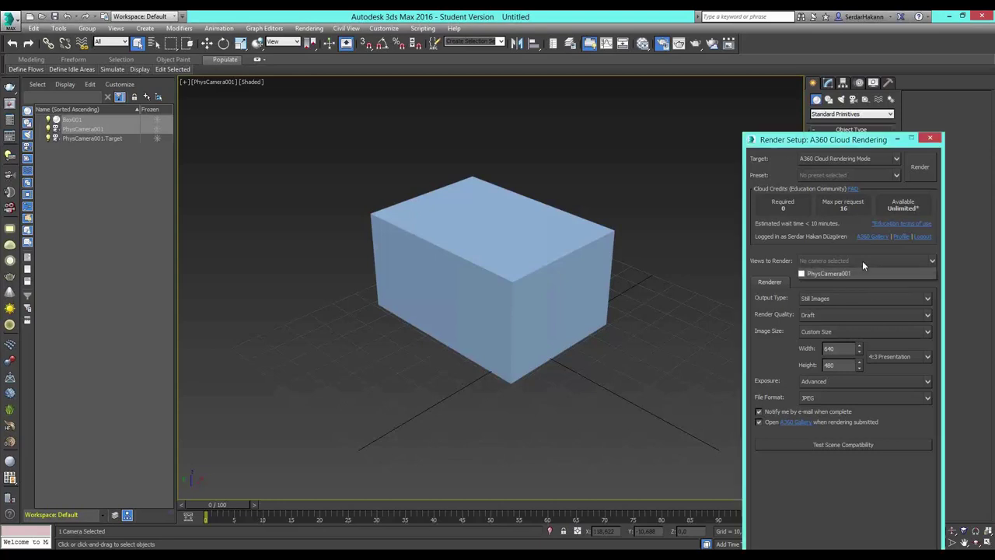
{"action": "left_click", "coordinate": [801, 275]}
{"action": "left_click", "coordinate": [779, 267]}
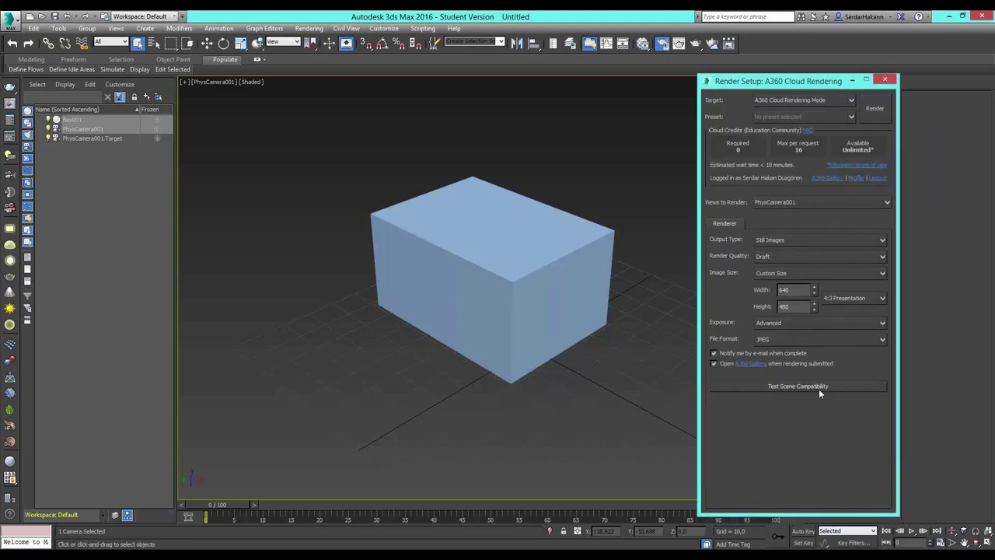
{"action": "left_click", "coordinate": [819, 391]}
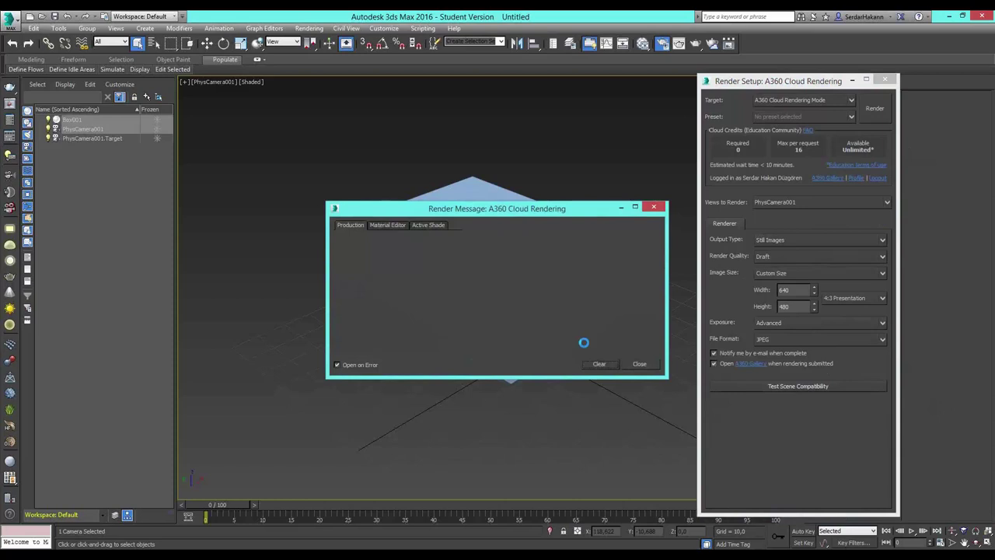
Step: Move the Application Error dialog out of the way
{"action": "left_click_drag", "start_coordinate": [506, 260], "coordinate": [646, 326]}
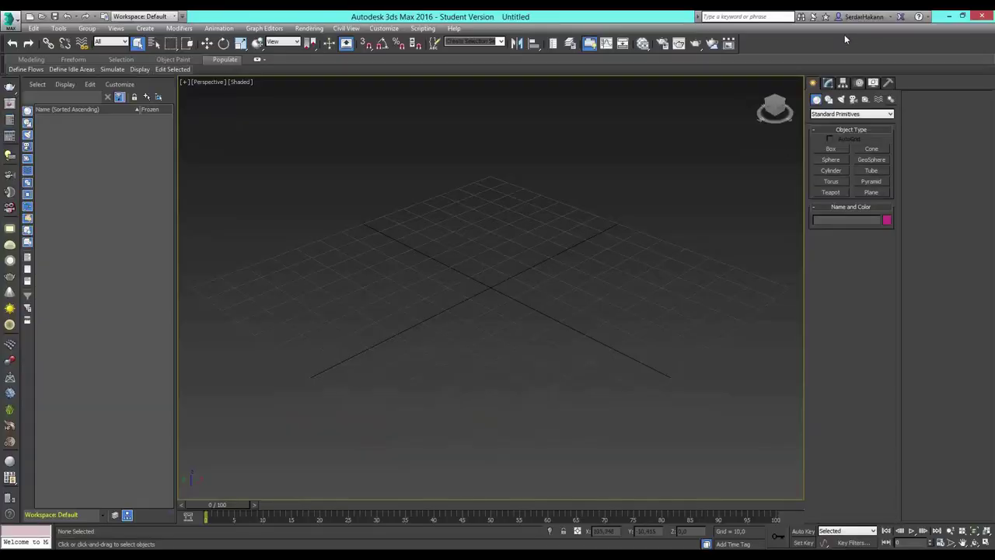
Step: Rebuild the box and create PhysCamera001 from the view with Ctrl+C, then switch to Move
{"action": "left_click", "coordinate": [829, 148]}
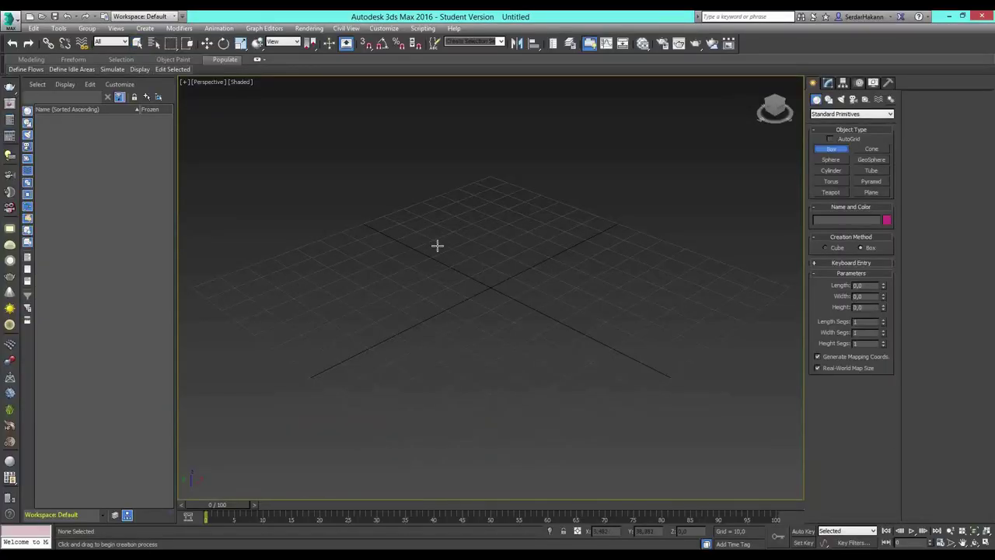
{"action": "left_click_drag", "start_coordinate": [437, 246], "coordinate": [496, 391]}
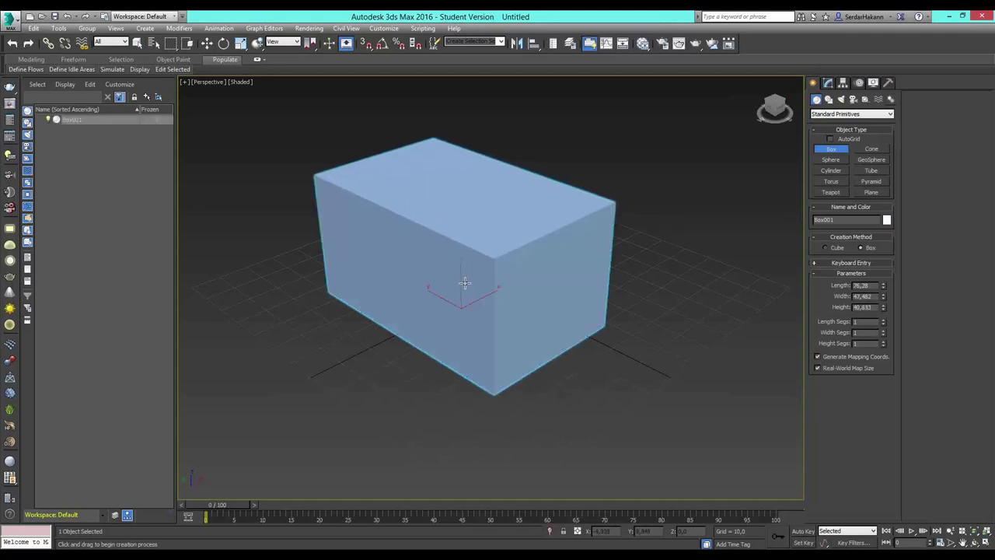
{"action": "left_click", "coordinate": [464, 283]}
{"action": "key", "text": "ctrl+c"}
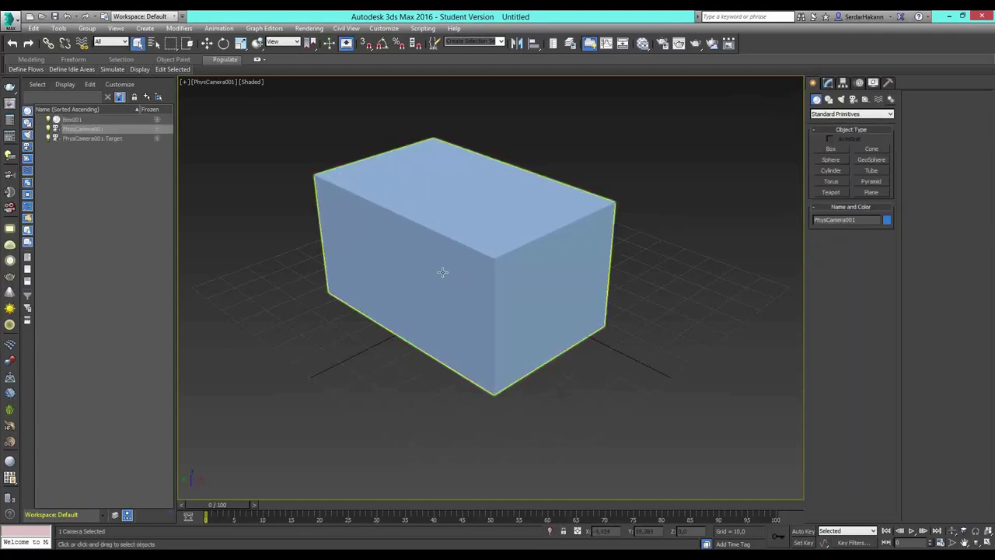
{"action": "key", "text": "w"}
{"action": "left_click", "coordinate": [308, 28]}
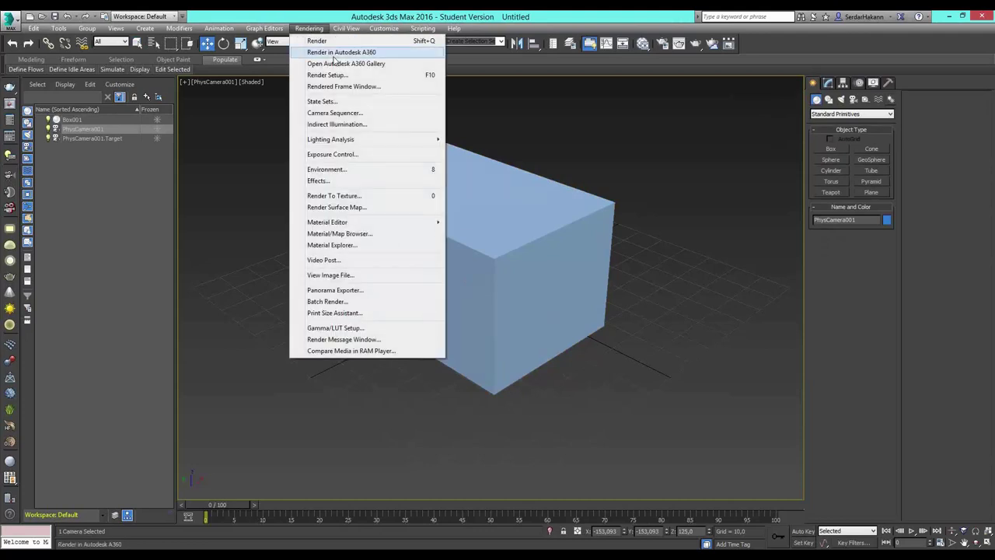
Step: In the A360 cloud render setup, set PhysCamera001 as the view to render and start rendering
{"action": "left_click", "coordinate": [334, 52]}
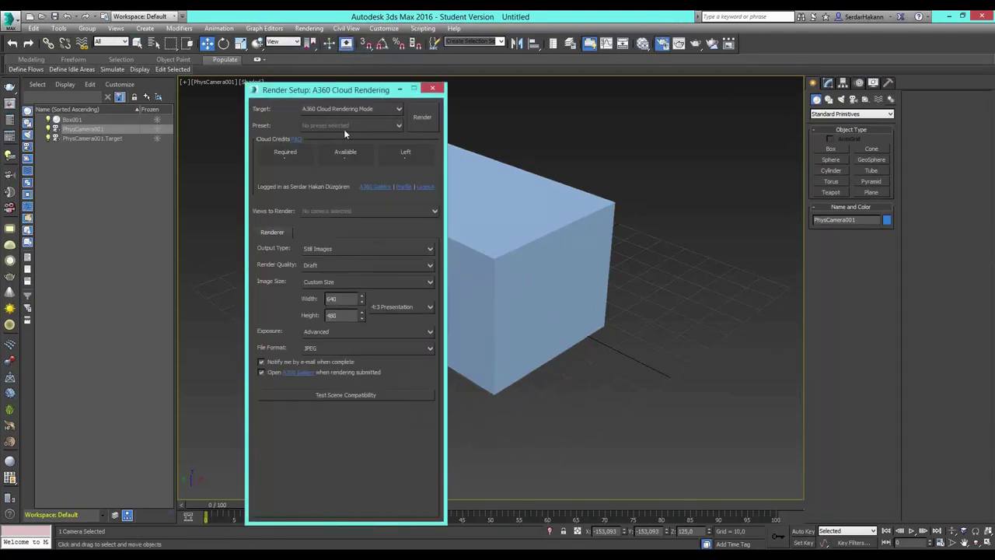
{"action": "left_click", "coordinate": [343, 129]}
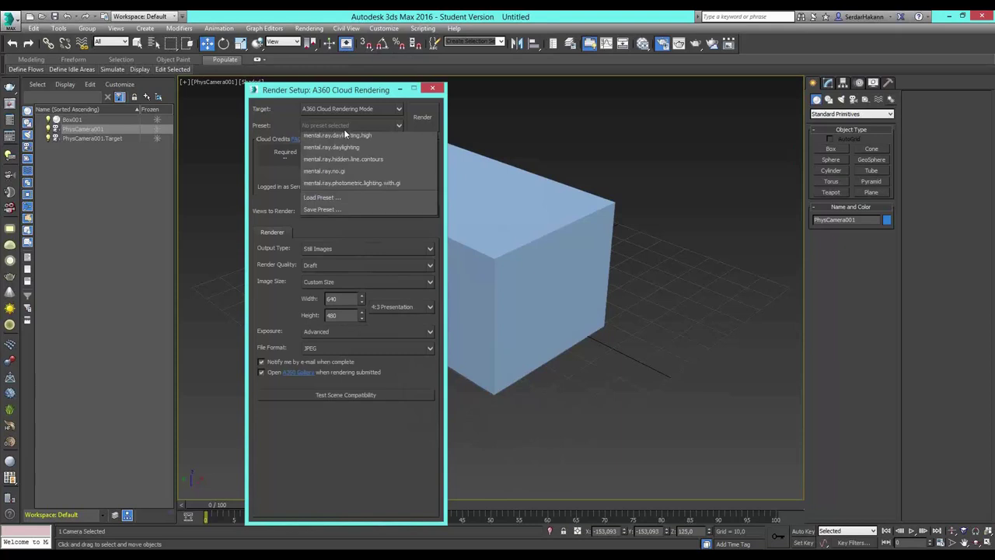
{"action": "left_click", "coordinate": [277, 132]}
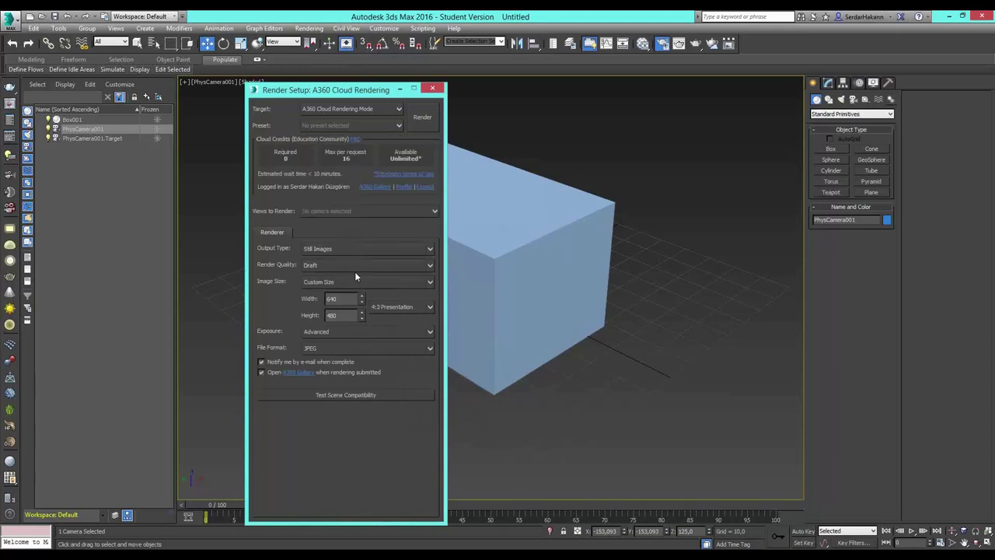
{"action": "left_click", "coordinate": [330, 210]}
{"action": "left_click", "coordinate": [311, 224]}
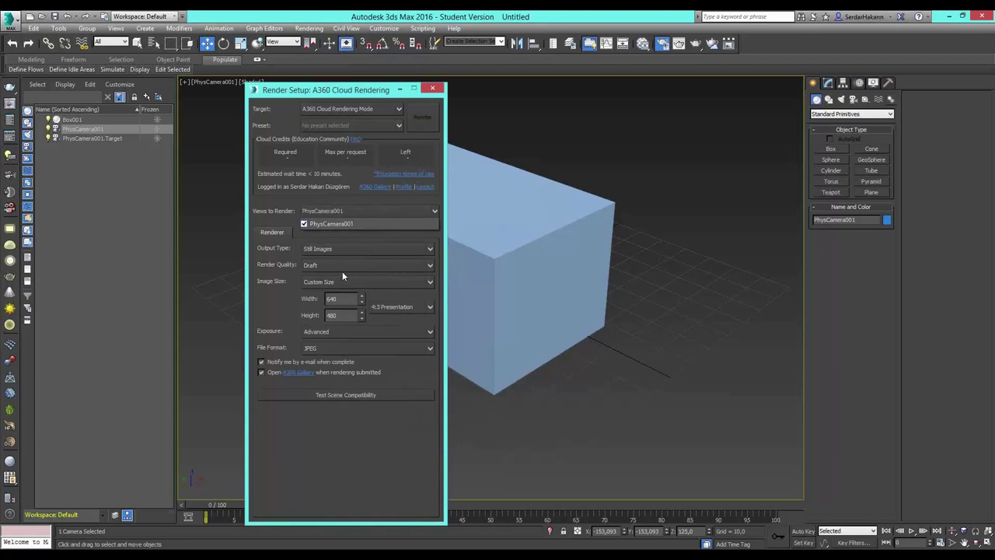
{"action": "left_click", "coordinate": [278, 223]}
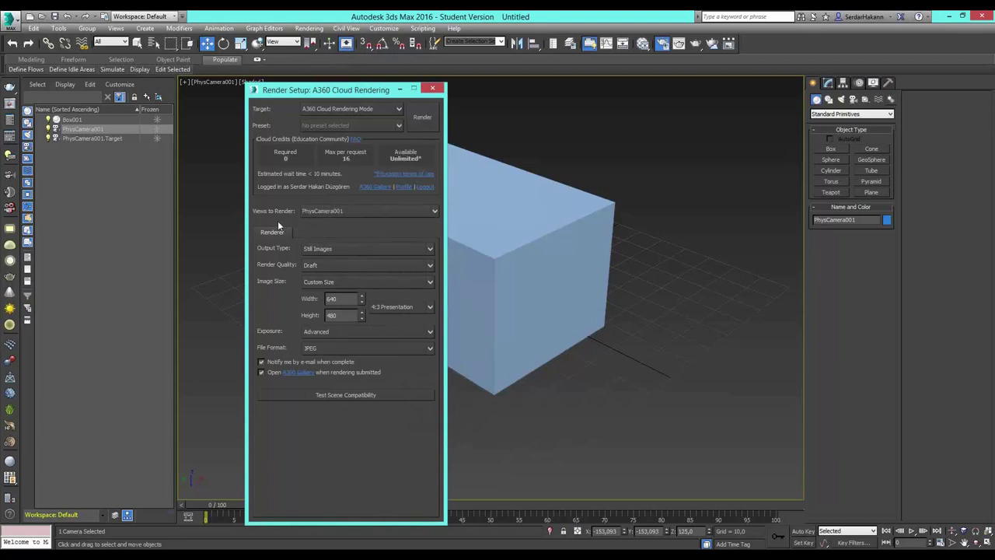
{"action": "left_click", "coordinate": [422, 118]}
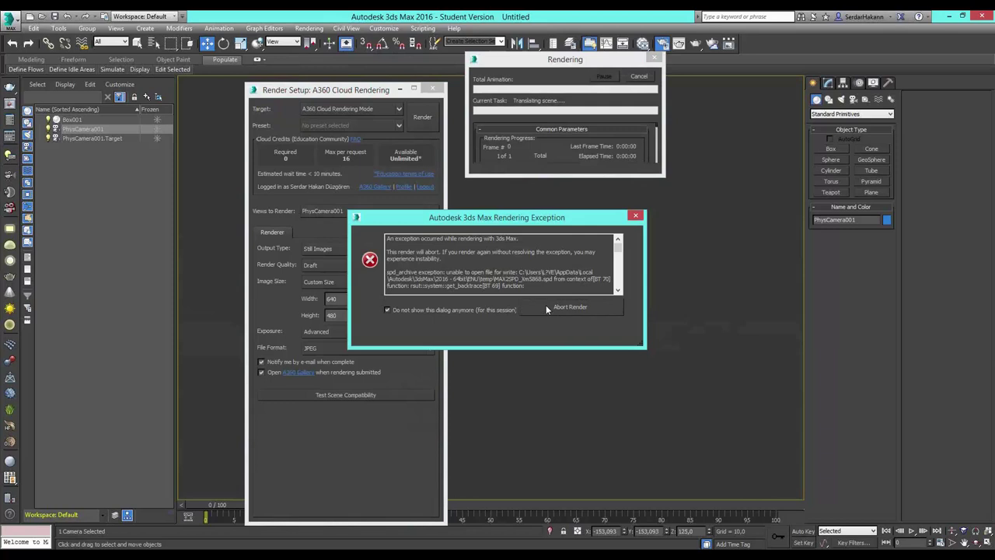
Step: Dismiss the rendering exception and close the A360 Cloud Rendering settings window
{"action": "left_click", "coordinate": [635, 217]}
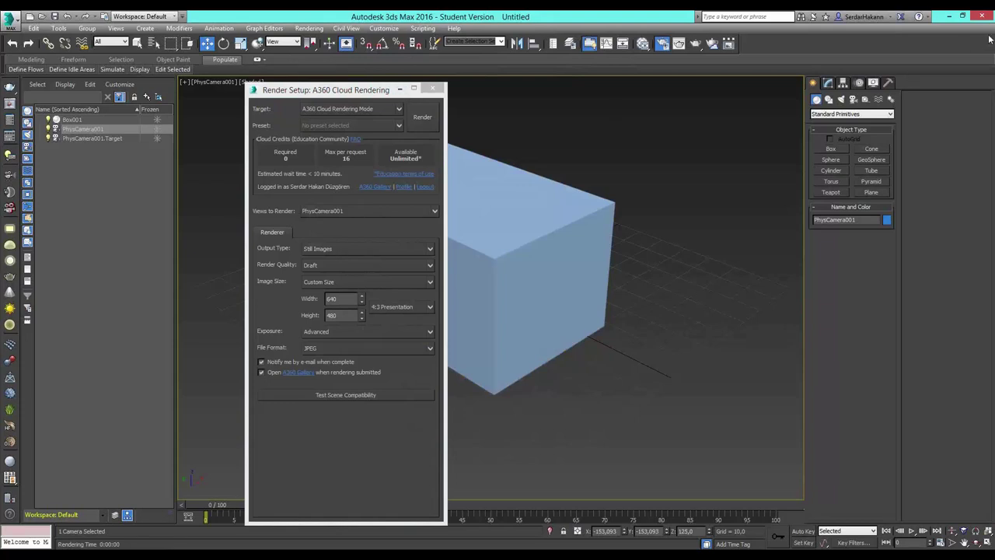
{"action": "left_click", "coordinate": [908, 63]}
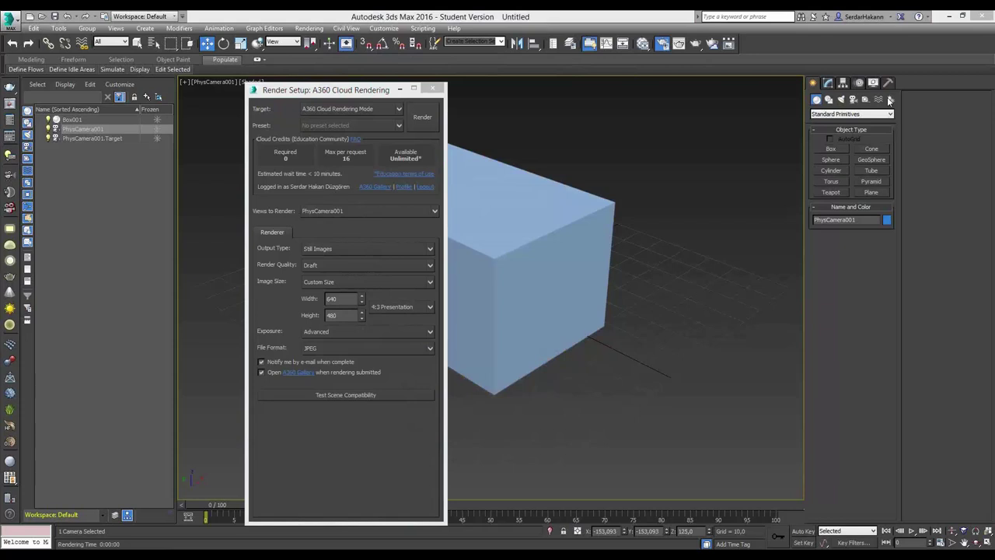
{"action": "left_click", "coordinate": [573, 114]}
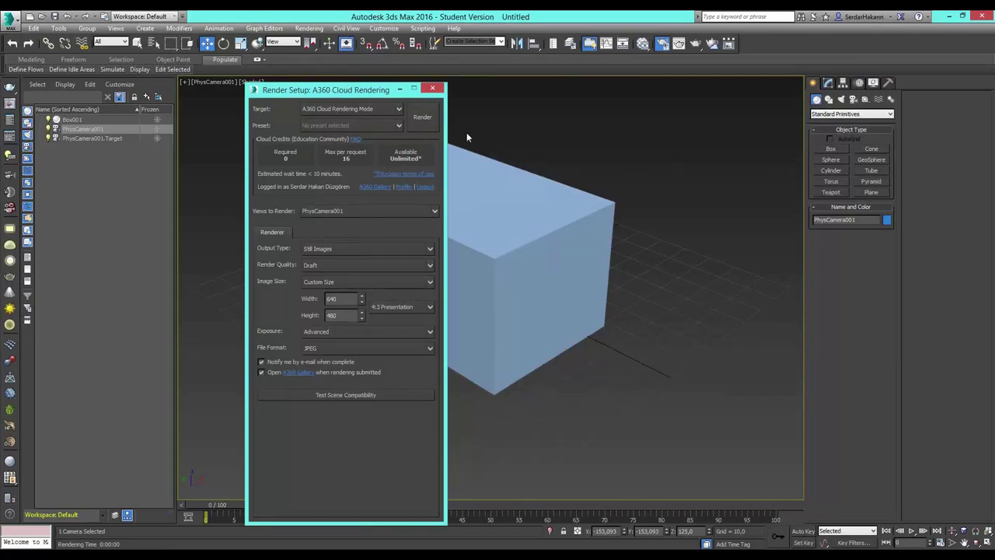
{"action": "left_click", "coordinate": [433, 90]}
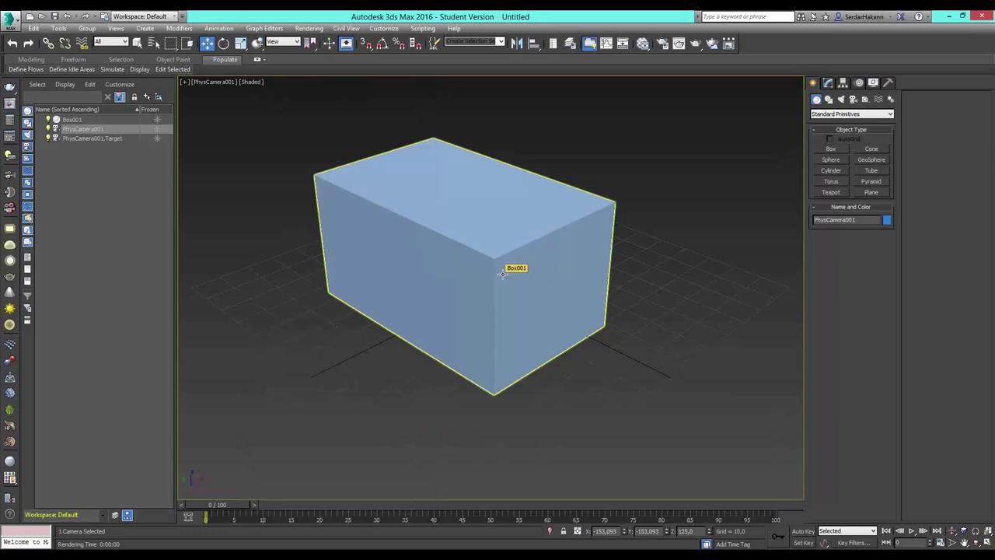
Step: Open the Rendering menu from the main menu bar
{"action": "left_click", "coordinate": [319, 29]}
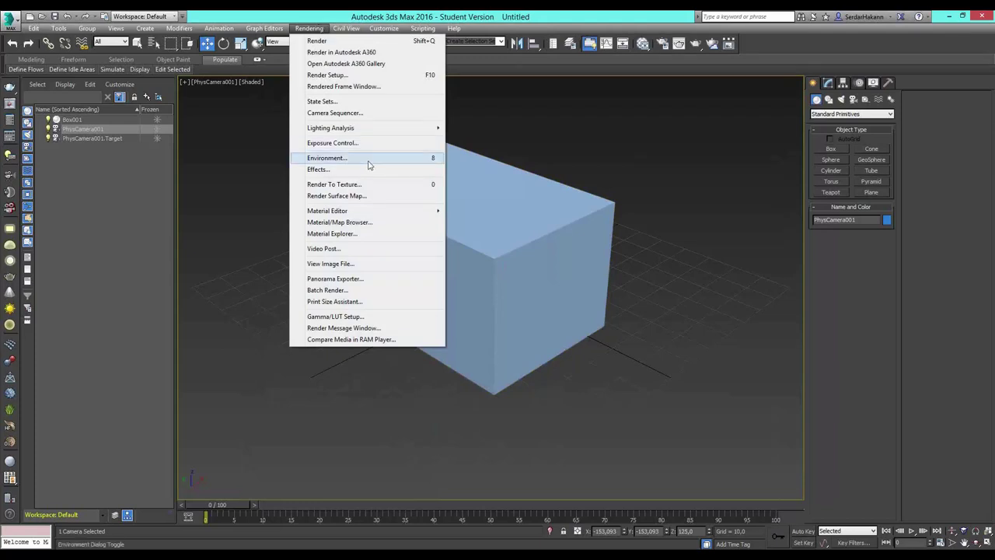
Step: Open Rendering > Camera Sequencer, which lists PhysCamera001 as a frame 0–100 shot
{"action": "left_click", "coordinate": [335, 113]}
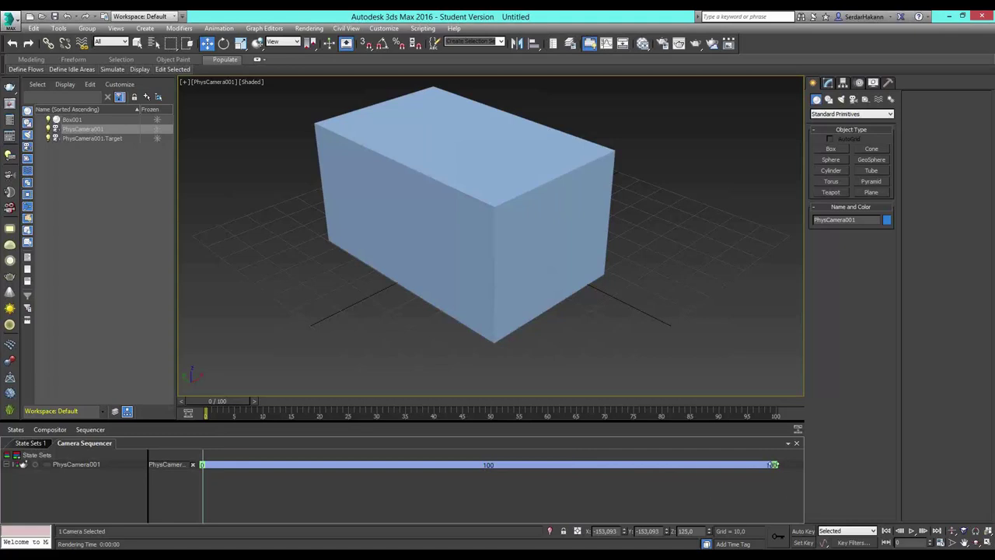
Step: Shorten PhysCamera001's sequencer shot so it ends at frame 25
{"action": "left_click_drag", "start_coordinate": [771, 464], "coordinate": [407, 492]}
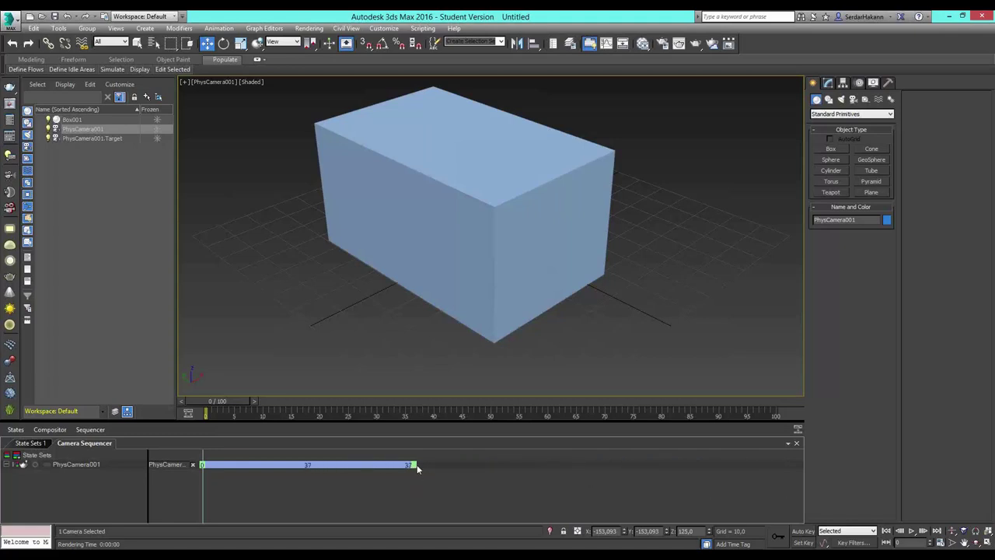
{"action": "left_click_drag", "start_coordinate": [410, 464], "coordinate": [342, 466]}
{"action": "left_click", "coordinate": [305, 333]}
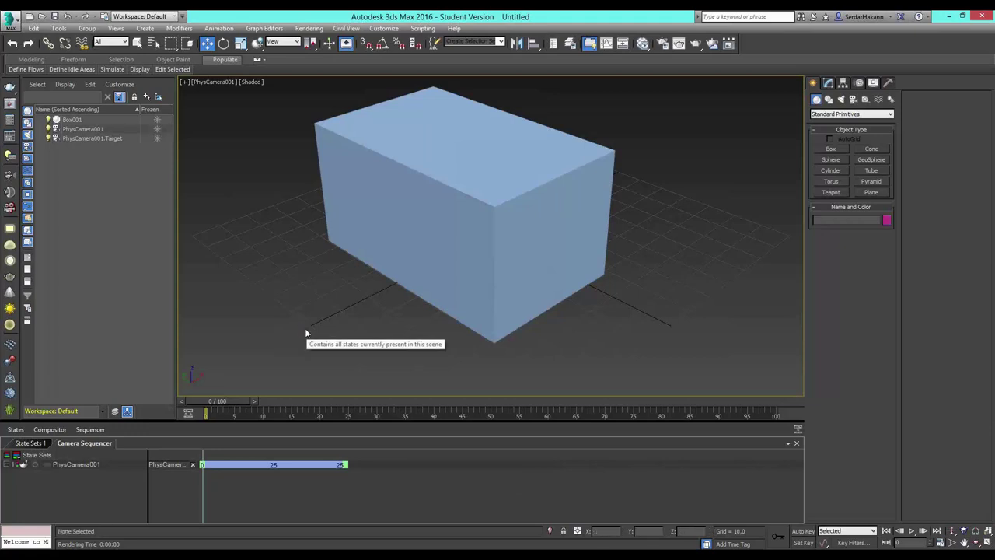
Step: Create PhysCamera002 from a lower Perspective angle on the box and reframe it
{"action": "key", "text": "p"}
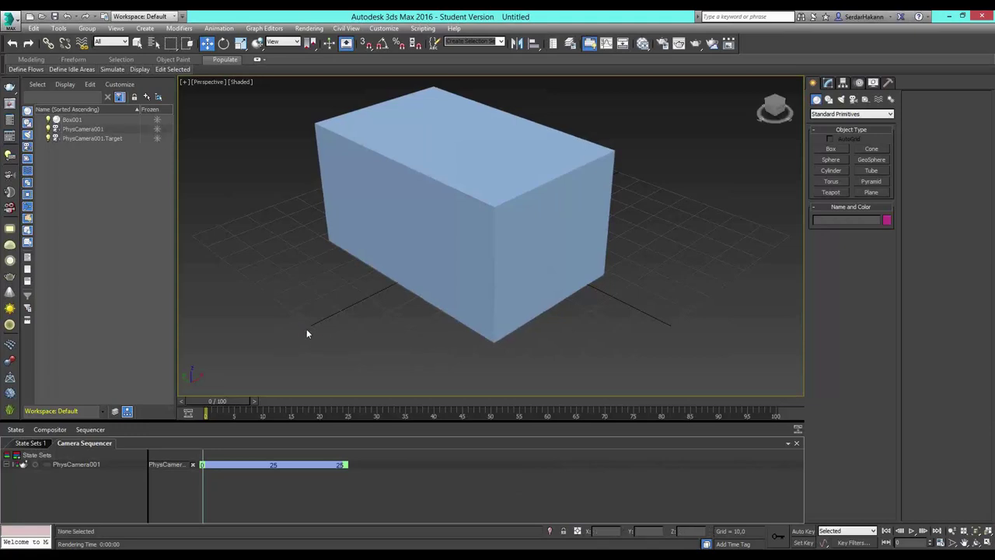
{"action": "mouse_move", "coordinate": [492, 281]}
{"action": "middle_mouse_down", "text": "alt"}
{"action": "mouse_move", "coordinate": [604, 281]}
{"action": "mouse_move", "coordinate": [542, 284]}
{"action": "mouse_move", "coordinate": [520, 259]}
{"action": "middle_mouse_up", "text": "alt"}
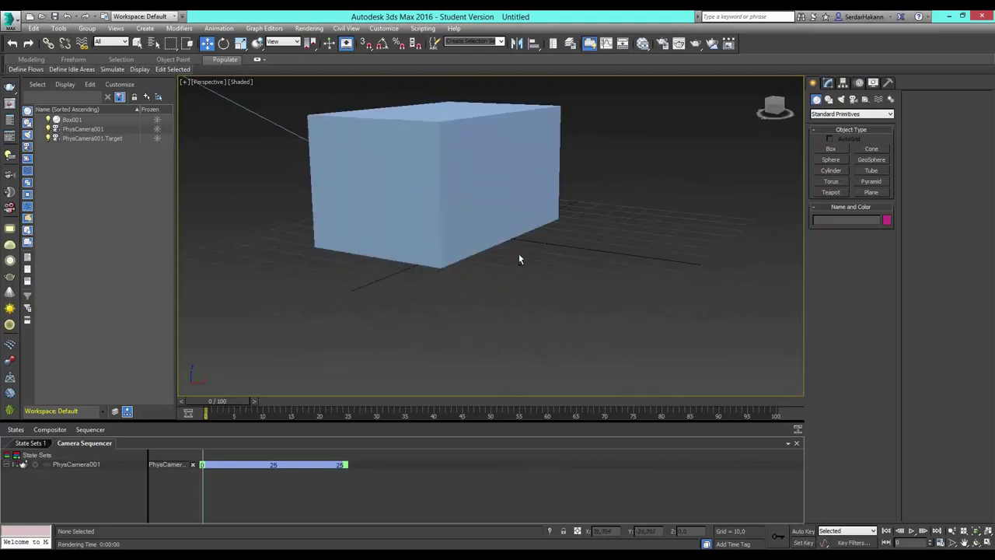
{"action": "middle_click_drag", "start_coordinate": [496, 207], "coordinate": [498, 250]}
{"action": "key", "text": "ctrl+c"}
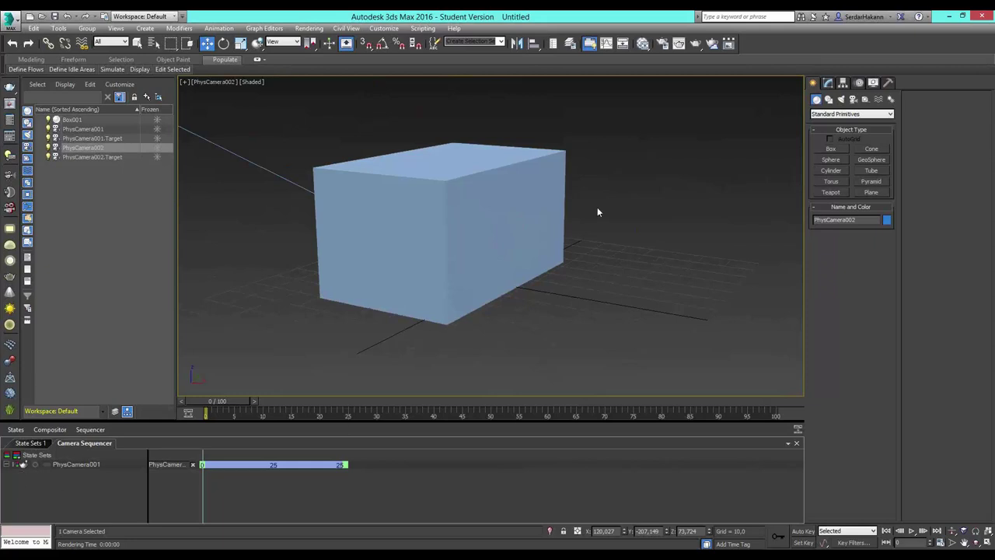
{"action": "middle_click_drag", "start_coordinate": [494, 223], "coordinate": [511, 234]}
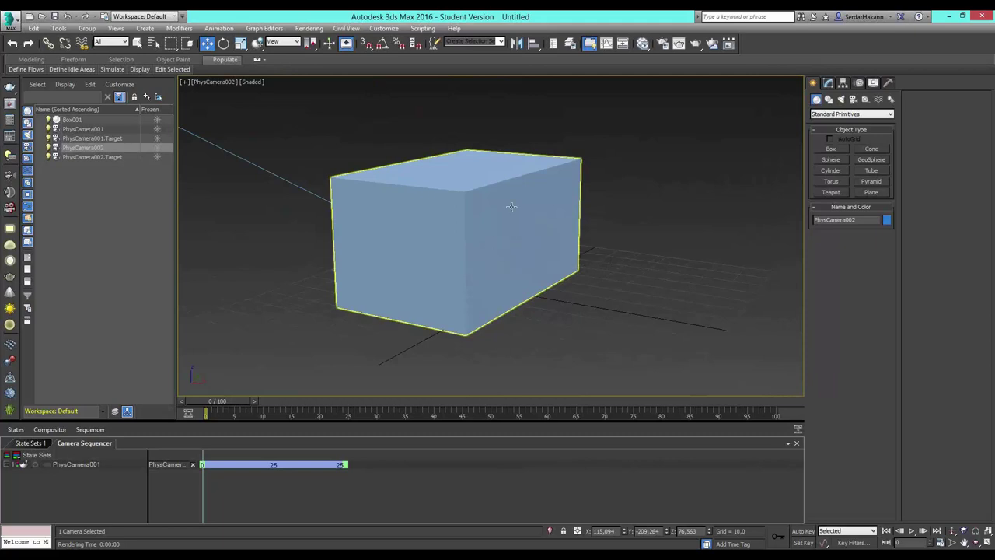
{"action": "middle_click_drag", "start_coordinate": [511, 205], "coordinate": [515, 213]}
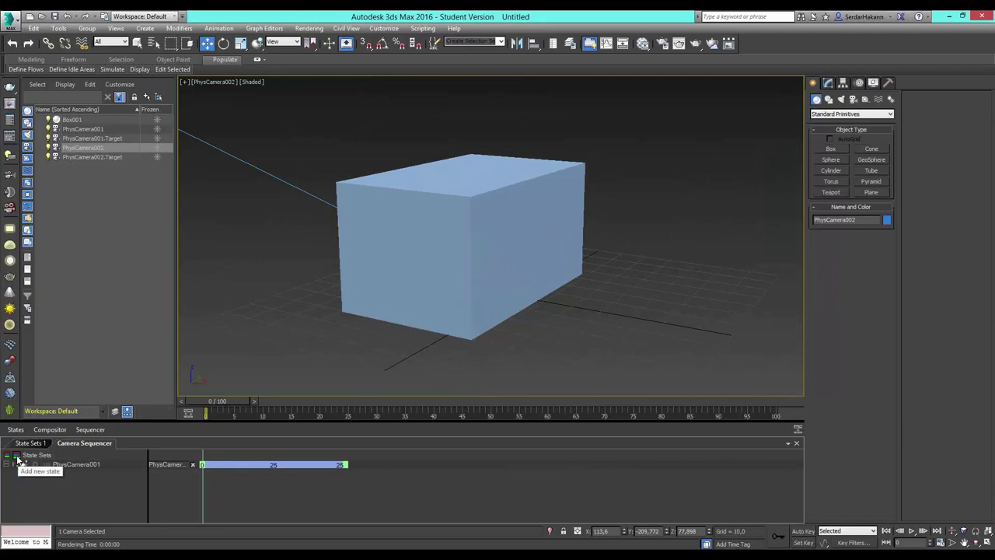
Step: Add Shot01 using PhysCamera002 for frames 26–50, then return to the Perspective view
{"action": "left_click", "coordinate": [17, 460]}
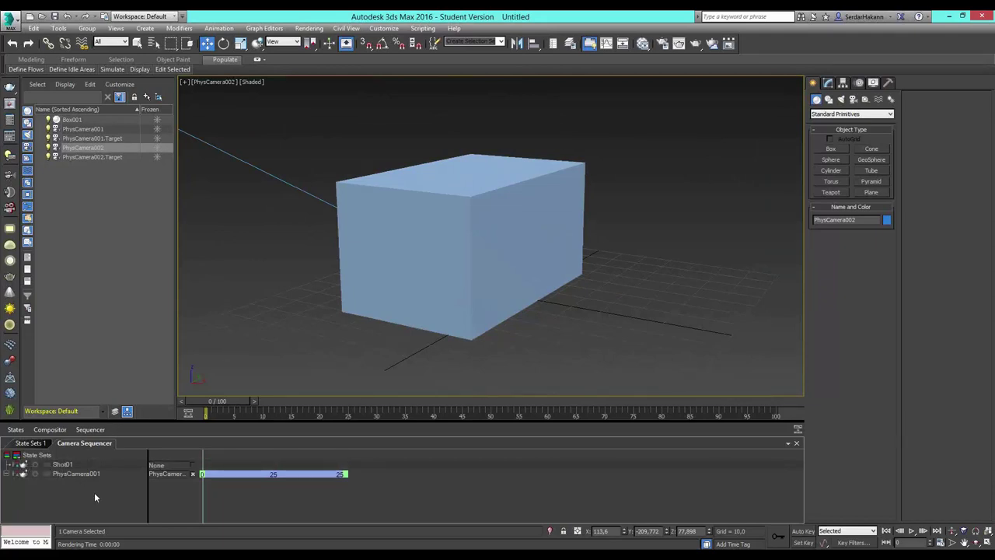
{"action": "left_click", "coordinate": [161, 465]}
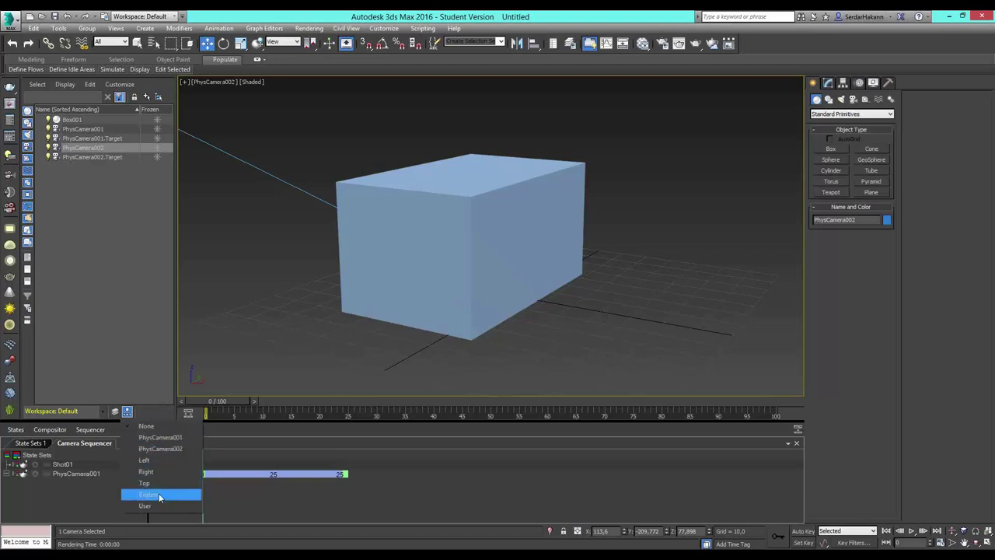
{"action": "left_click", "coordinate": [182, 449]}
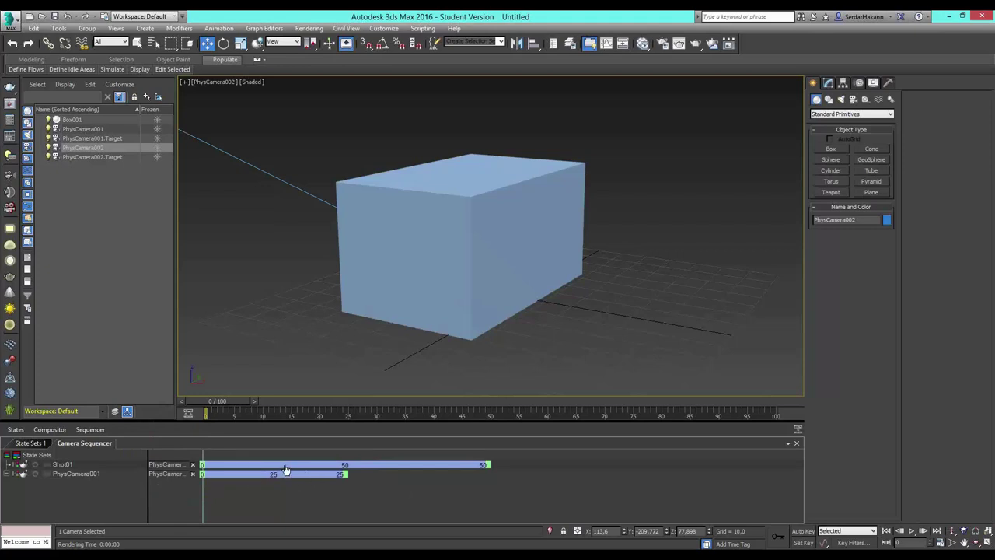
{"action": "left_click_drag", "start_coordinate": [265, 468], "coordinate": [411, 463]}
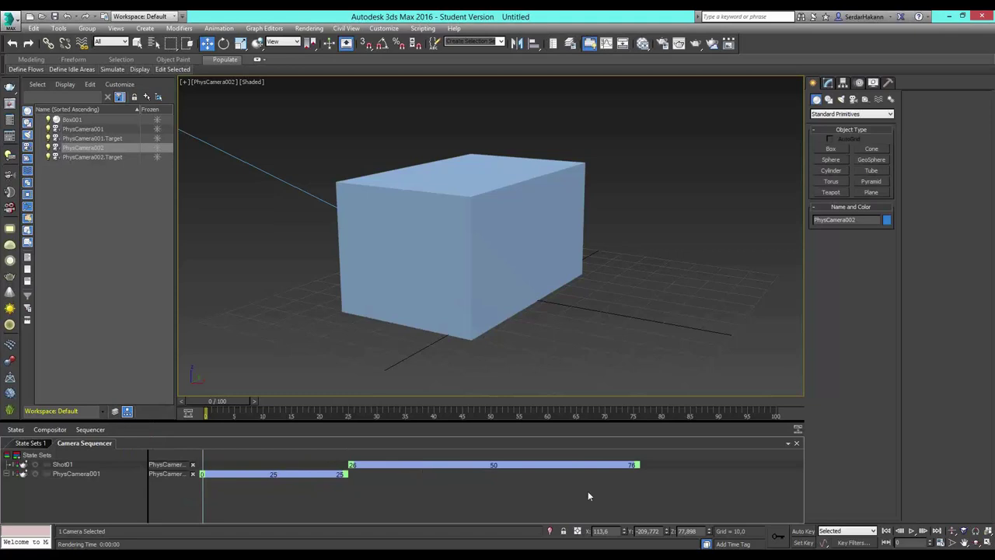
{"action": "left_click_drag", "start_coordinate": [638, 464], "coordinate": [482, 464]}
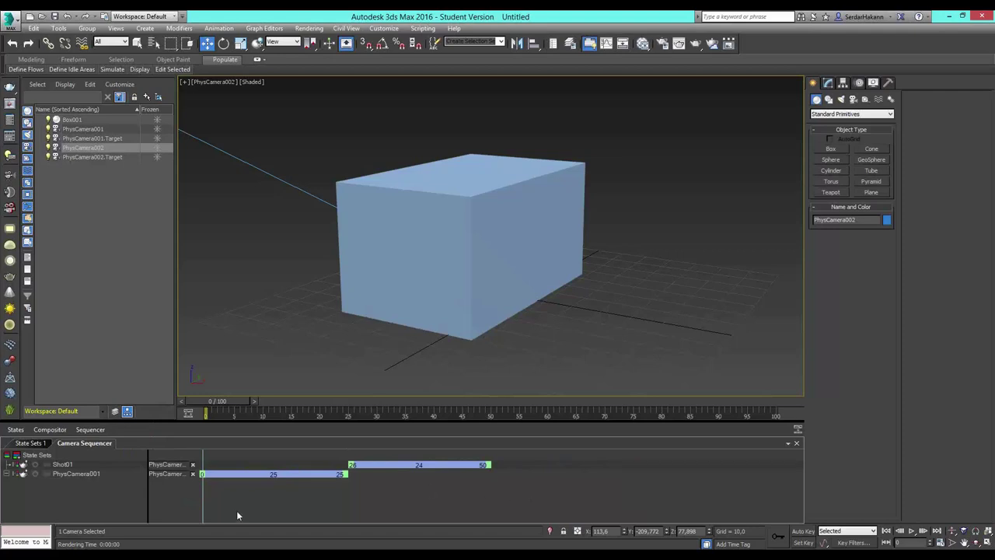
{"action": "left_click", "coordinate": [304, 337]}
{"action": "key", "text": "p"}
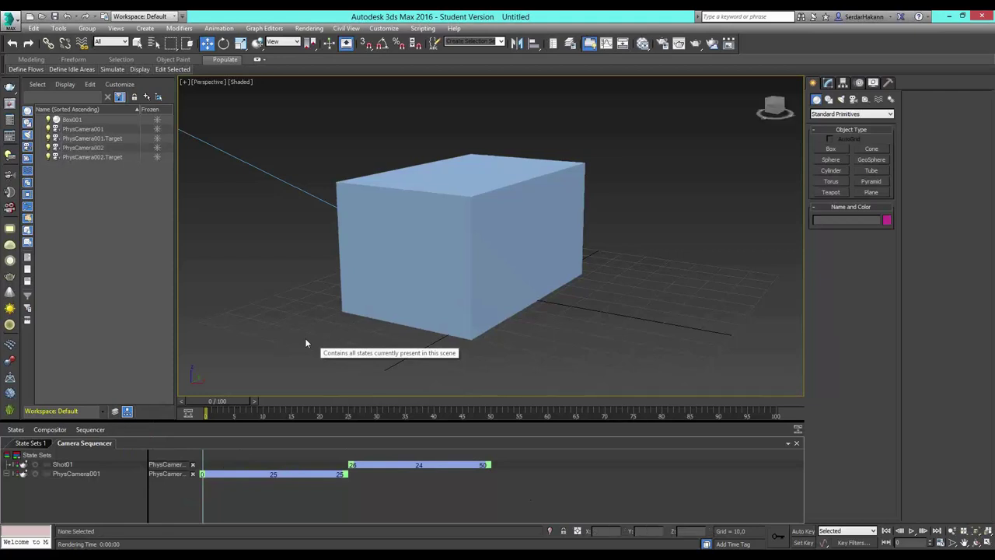
Step: From a new Perspective angle with safe frame shown, create PhysCamera003
{"action": "mouse_move", "coordinate": [628, 259]}
{"action": "middle_mouse_down", "text": "alt"}
{"action": "mouse_move", "coordinate": [523, 271]}
{"action": "mouse_move", "coordinate": [515, 298]}
{"action": "mouse_move", "coordinate": [583, 295]}
{"action": "middle_mouse_up", "text": "alt"}
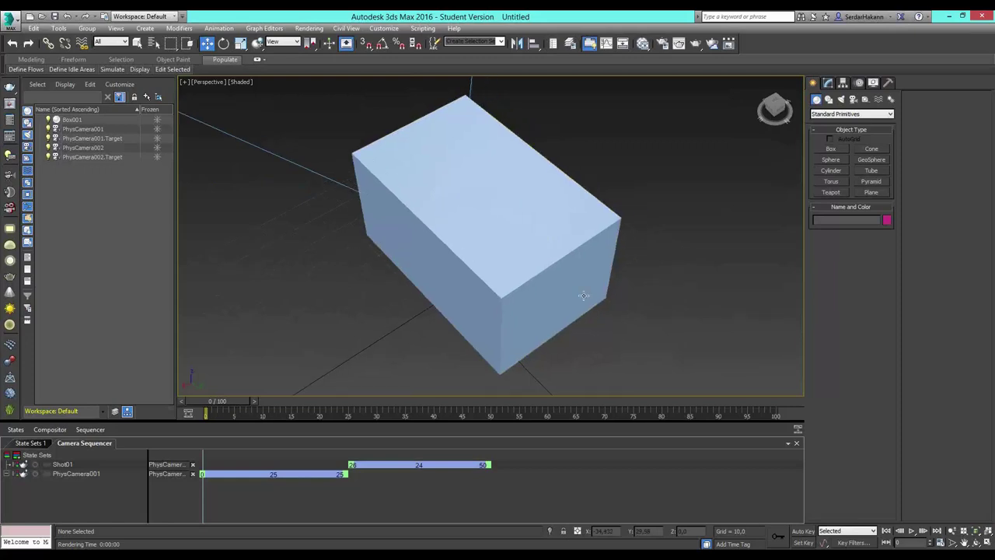
{"action": "scroll", "coordinate": [582, 296], "scroll_direction": "down", "scroll_amount": 3}
{"action": "key", "text": "shift+f"}
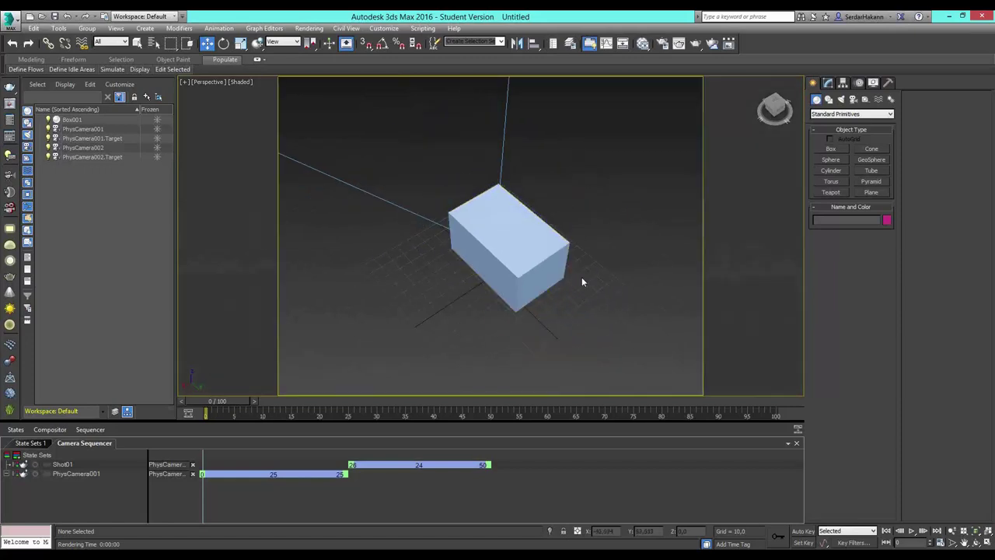
{"action": "key", "text": "ctrl+c"}
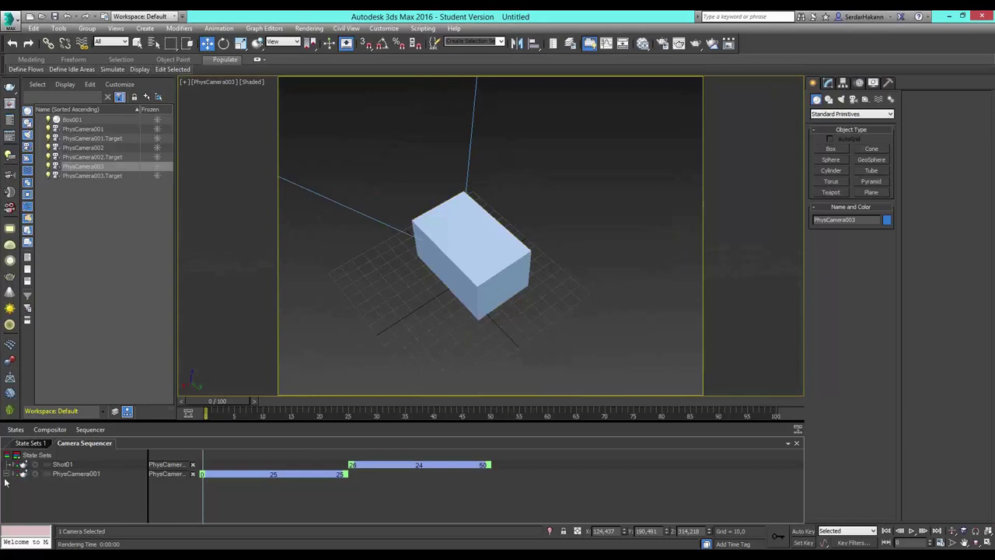
Step: Add Shot02 using PhysCamera003, with its clip spanning frames 51 to 75
{"action": "left_click", "coordinate": [20, 458]}
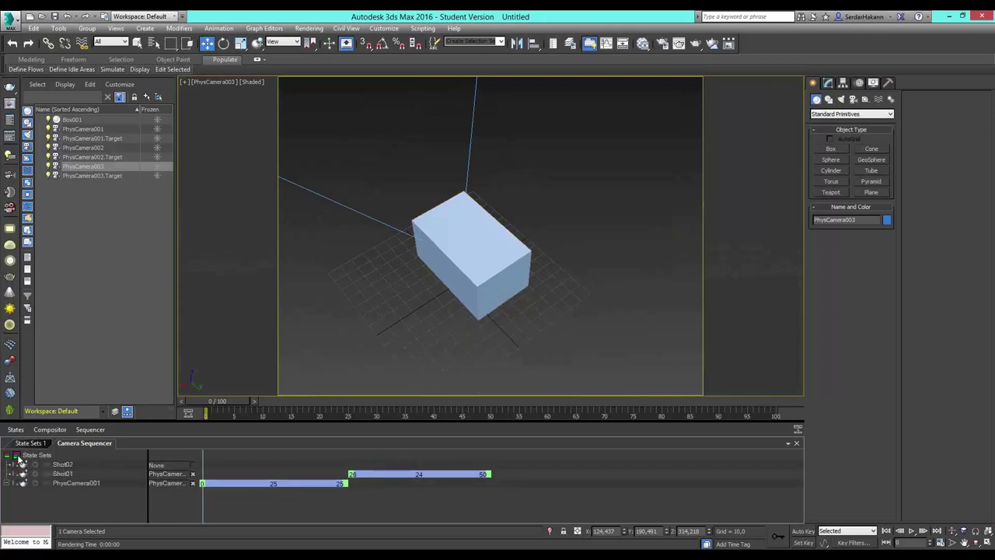
{"action": "left_click", "coordinate": [174, 465]}
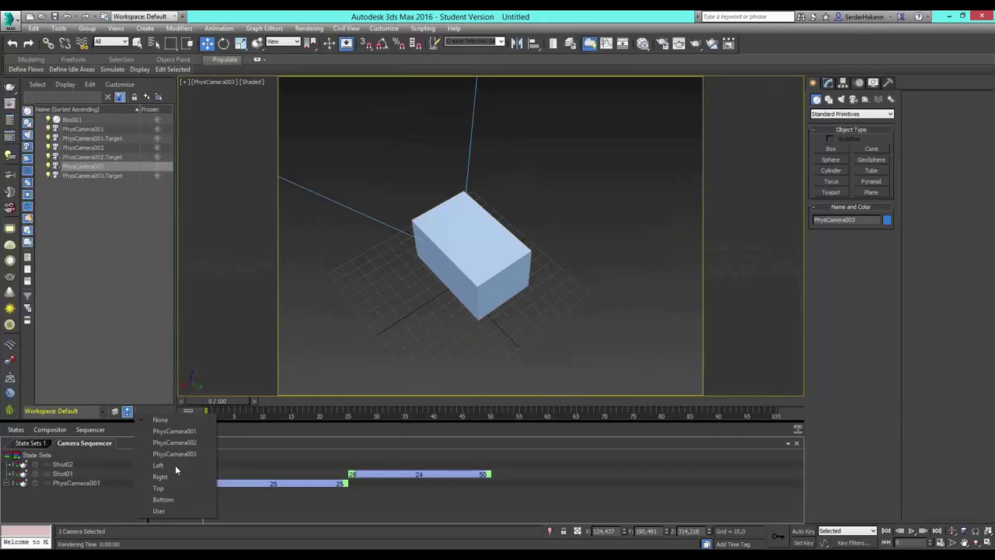
{"action": "left_click", "coordinate": [174, 453]}
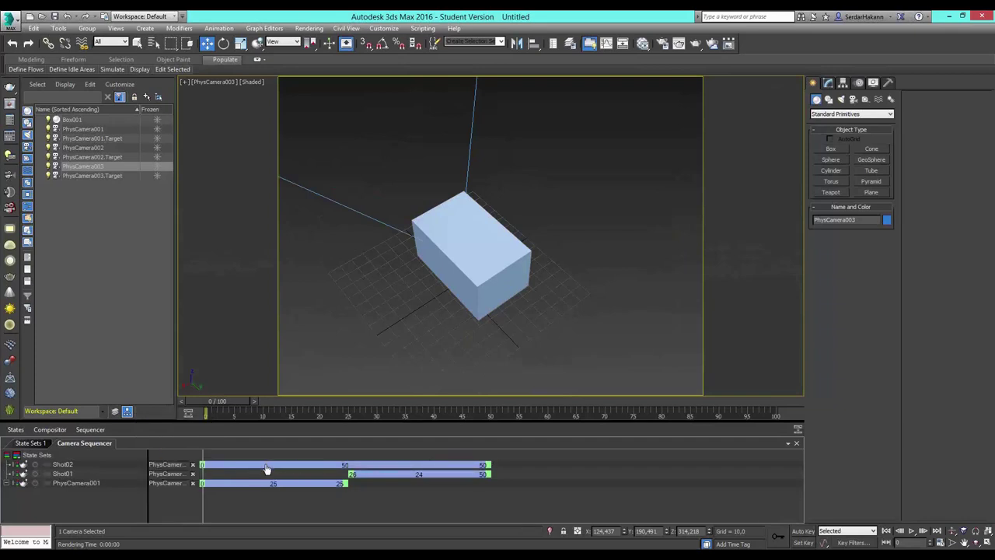
{"action": "left_click_drag", "start_coordinate": [265, 469], "coordinate": [561, 471]}
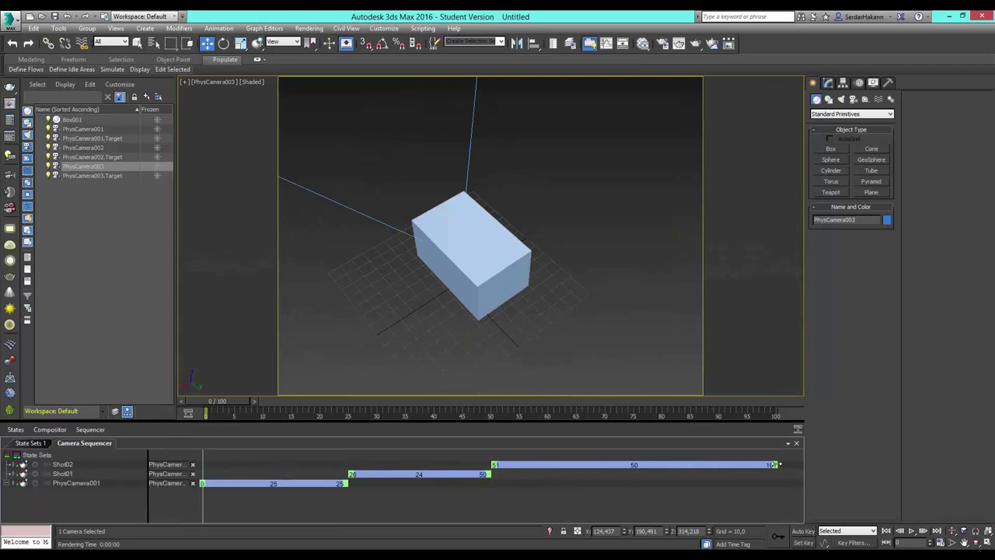
{"action": "left_click_drag", "start_coordinate": [774, 465], "coordinate": [626, 464]}
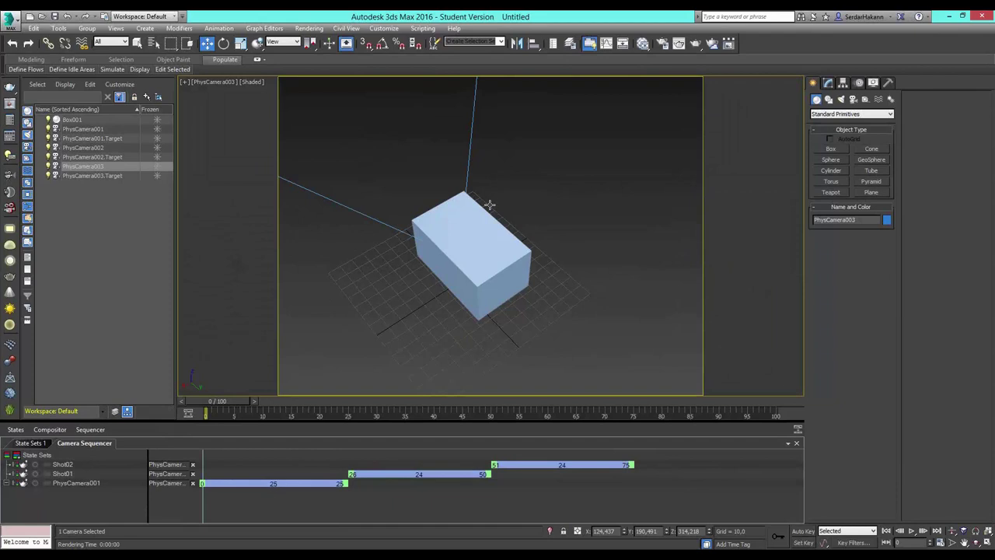
Step: Create PhysCamera004 from a near eye-level Perspective view of the box
{"action": "key", "text": "p"}
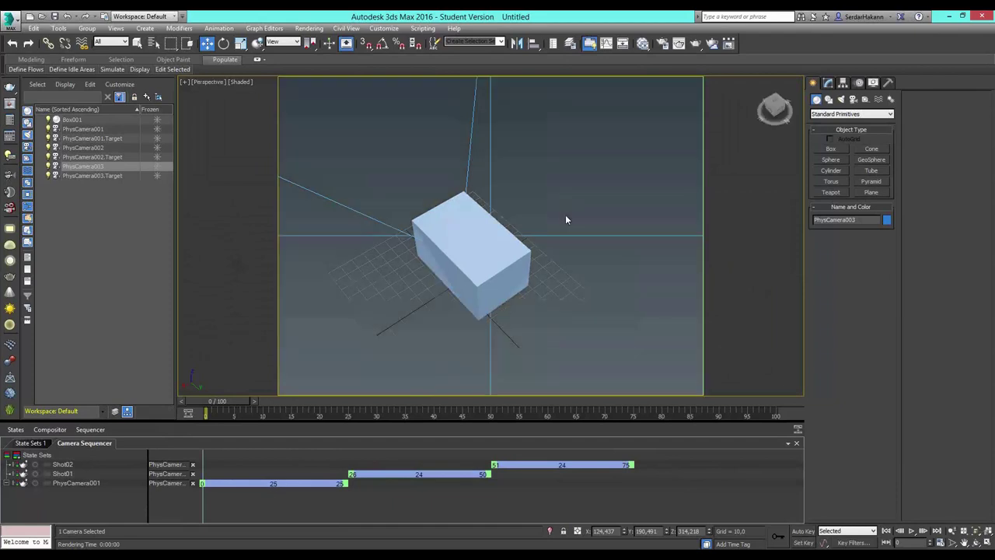
{"action": "left_click", "coordinate": [578, 207]}
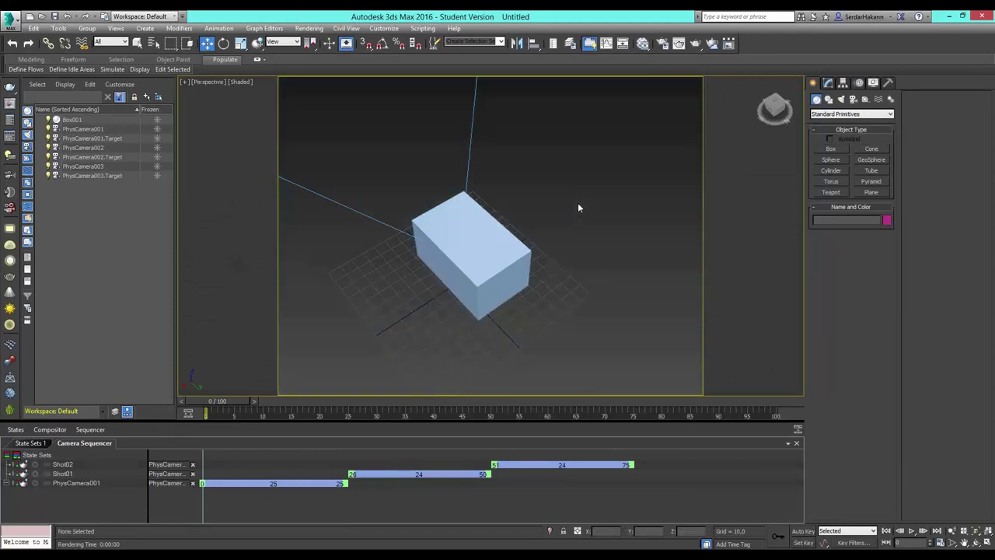
{"action": "mouse_move", "coordinate": [593, 234]}
{"action": "middle_mouse_down", "text": "alt"}
{"action": "mouse_move", "coordinate": [532, 215]}
{"action": "mouse_move", "coordinate": [516, 171]}
{"action": "middle_mouse_up", "text": "alt"}
{"action": "middle_click_drag", "start_coordinate": [540, 233], "coordinate": [551, 247]}
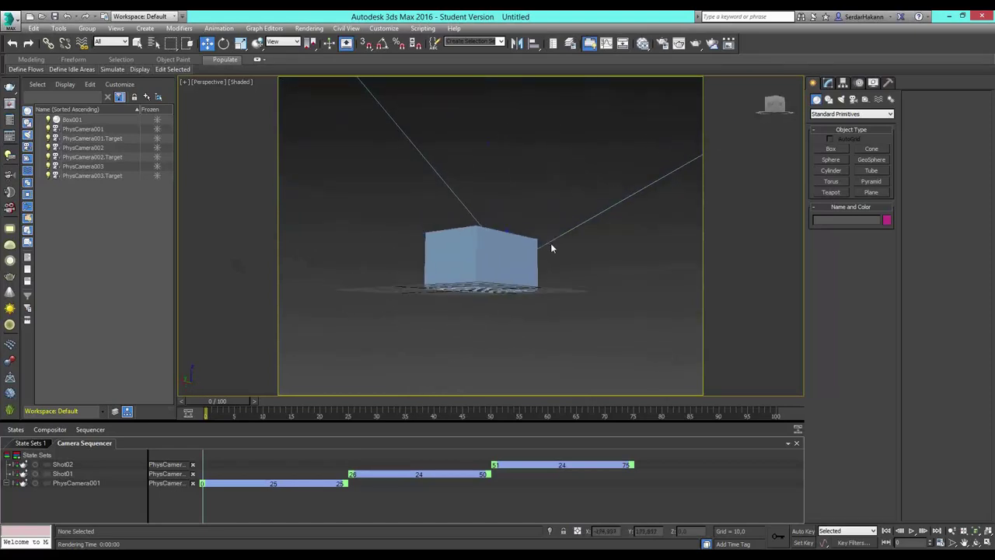
{"action": "key", "text": "ctrl+c"}
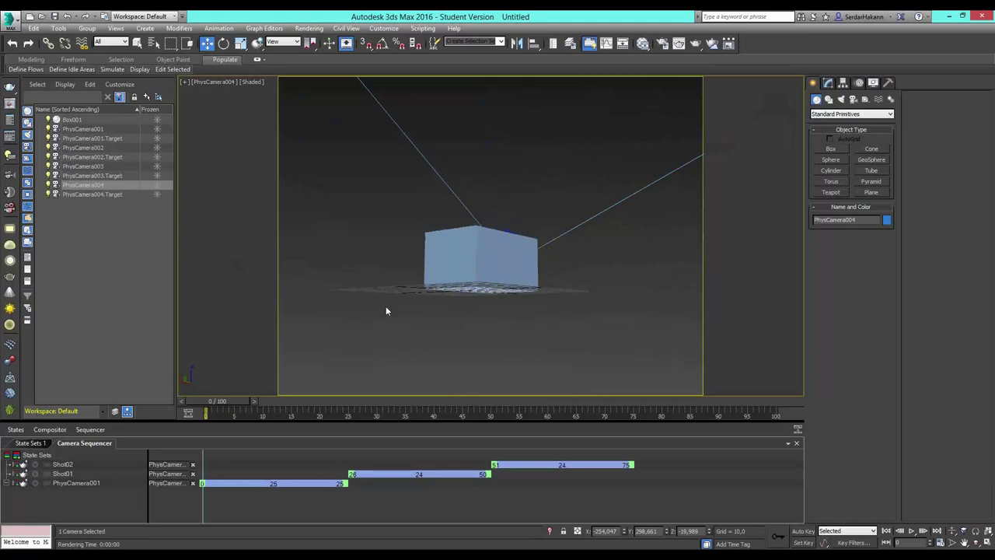
Step: Add Shot03 using PhysCamera004, its clip placed at frames 76–126
{"action": "left_click", "coordinate": [14, 459]}
{"action": "left_click", "coordinate": [164, 464]}
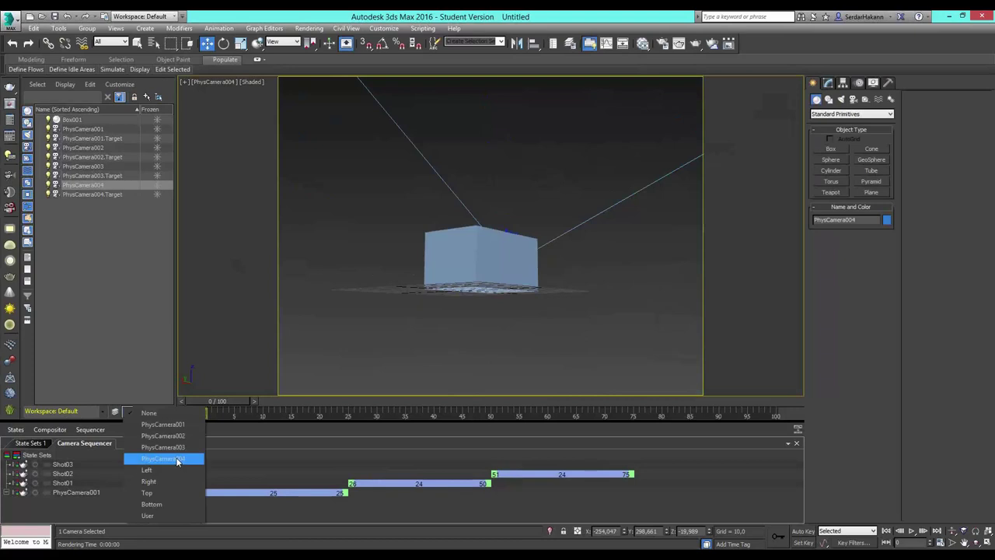
{"action": "left_click", "coordinate": [177, 460]}
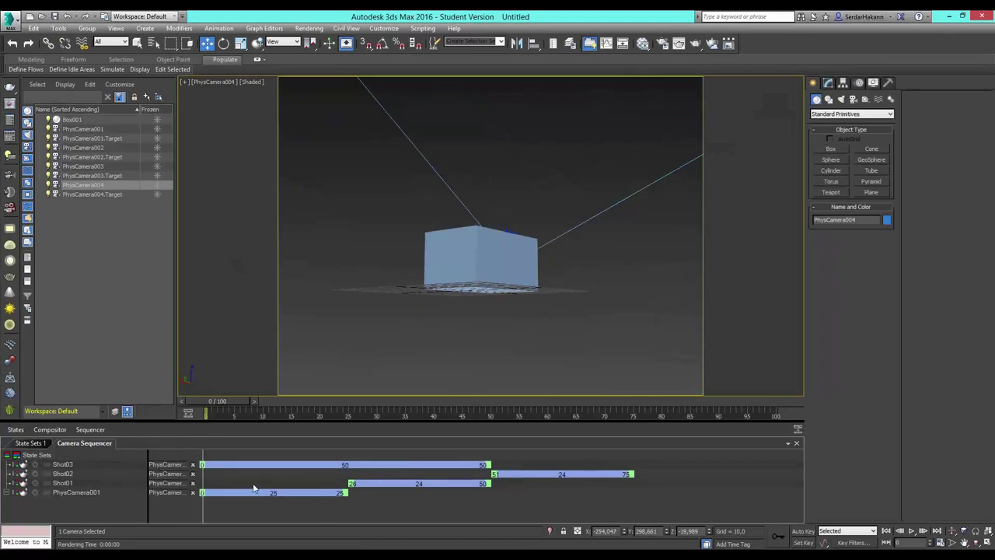
{"action": "left_click_drag", "start_coordinate": [229, 465], "coordinate": [667, 463]}
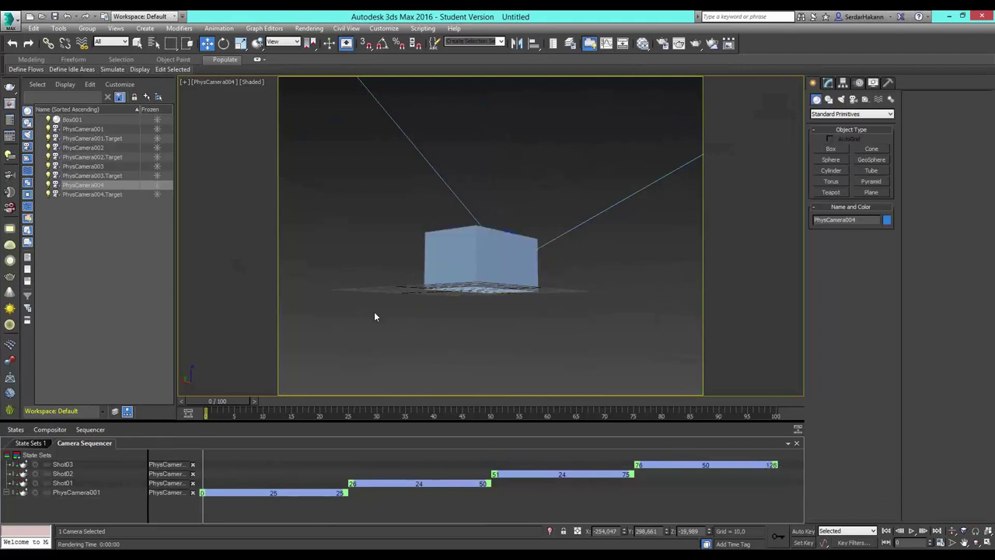
{"action": "left_click", "coordinate": [350, 357]}
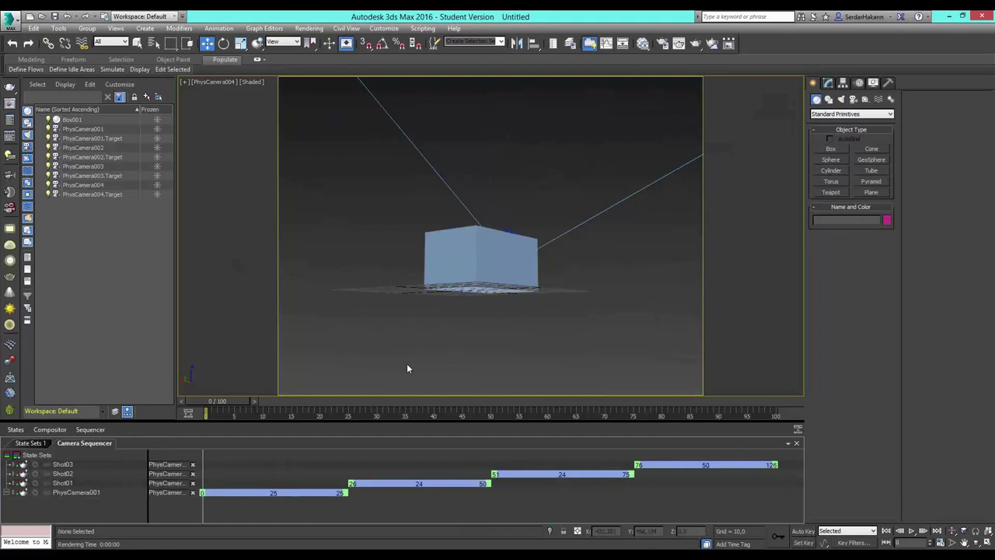
Step: View the scene through PhysCamera001 and adjust its framing of the box
{"action": "key", "text": "c"}
{"action": "double_click", "coordinate": [479, 213]}
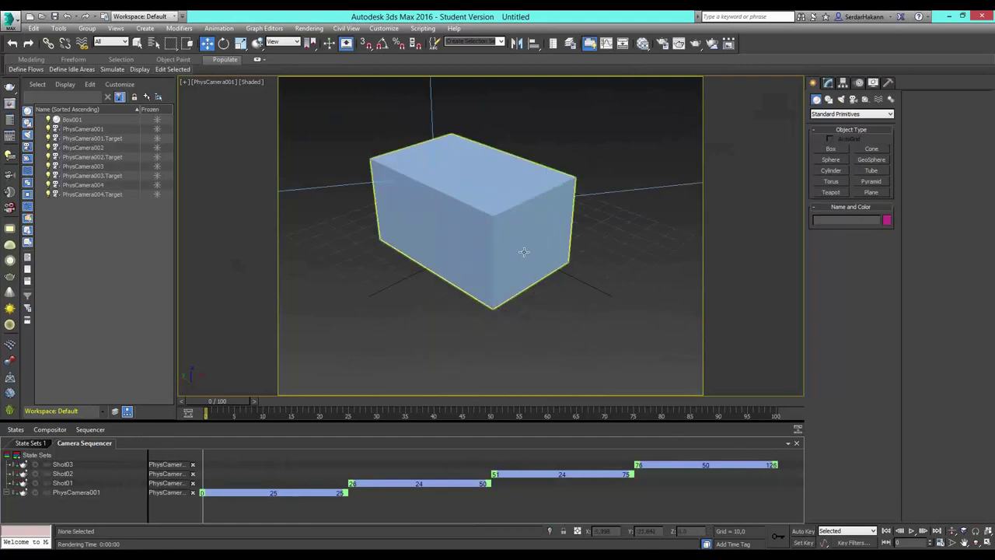
{"action": "middle_click_drag", "start_coordinate": [564, 235], "coordinate": [567, 244]}
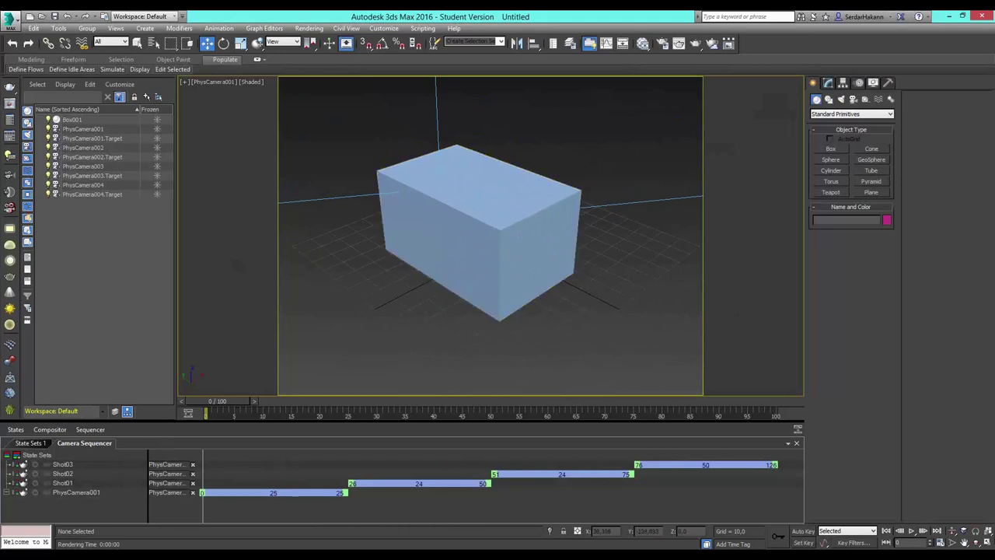
Step: Preview the shot sequence, scrub to frame 32, and slide Shot01 earlier to frames 13–37
{"action": "left_click", "coordinate": [914, 532]}
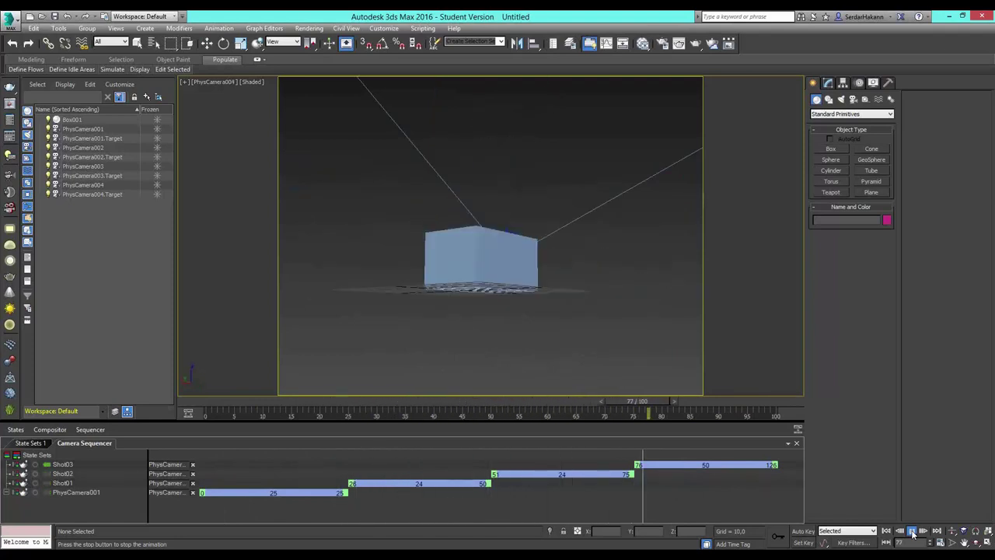
{"action": "left_click", "coordinate": [913, 533]}
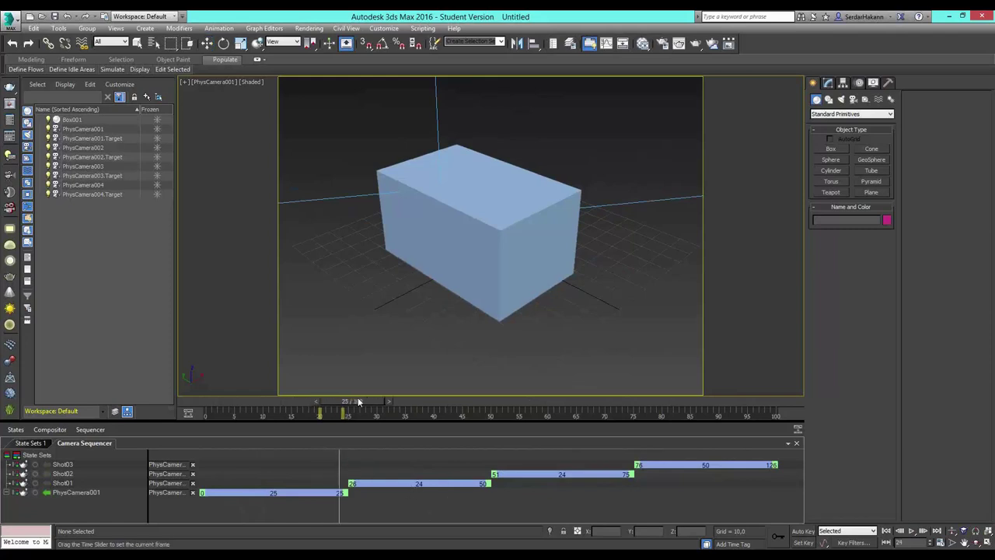
{"action": "left_click_drag", "start_coordinate": [319, 401], "coordinate": [388, 405]}
{"action": "key", "text": "w"}
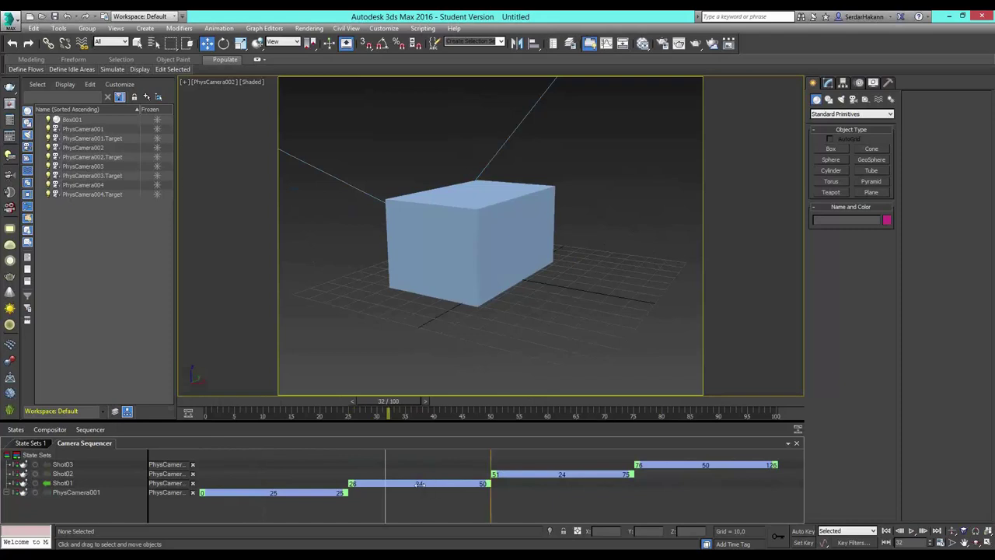
{"action": "left_click_drag", "start_coordinate": [422, 484], "coordinate": [349, 491]}
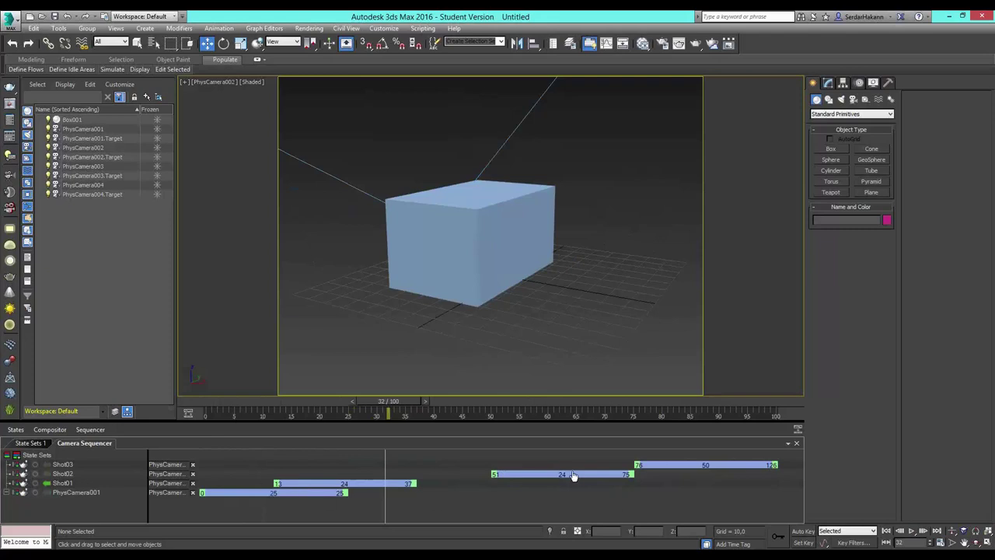
Step: Retime the clips: Shot03 to frames 12–56, Shot02 to 57–94, Shot01 back to 26–50
{"action": "left_click_drag", "start_coordinate": [493, 474], "coordinate": [420, 474]}
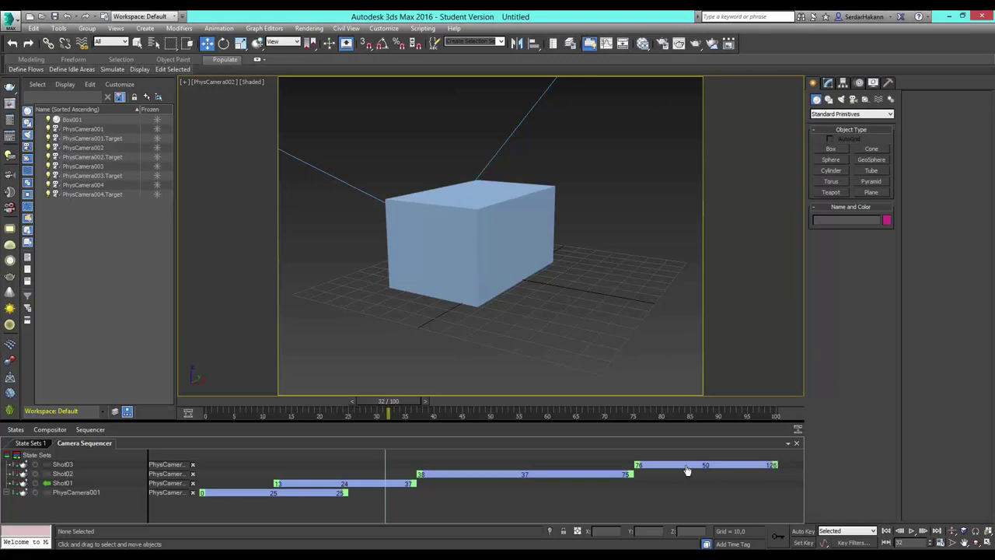
{"action": "mouse_move", "coordinate": [642, 465]}
{"action": "left_mouse_down"}
{"action": "mouse_move", "coordinate": [667, 464]}
{"action": "mouse_move", "coordinate": [286, 457]}
{"action": "left_mouse_up"}
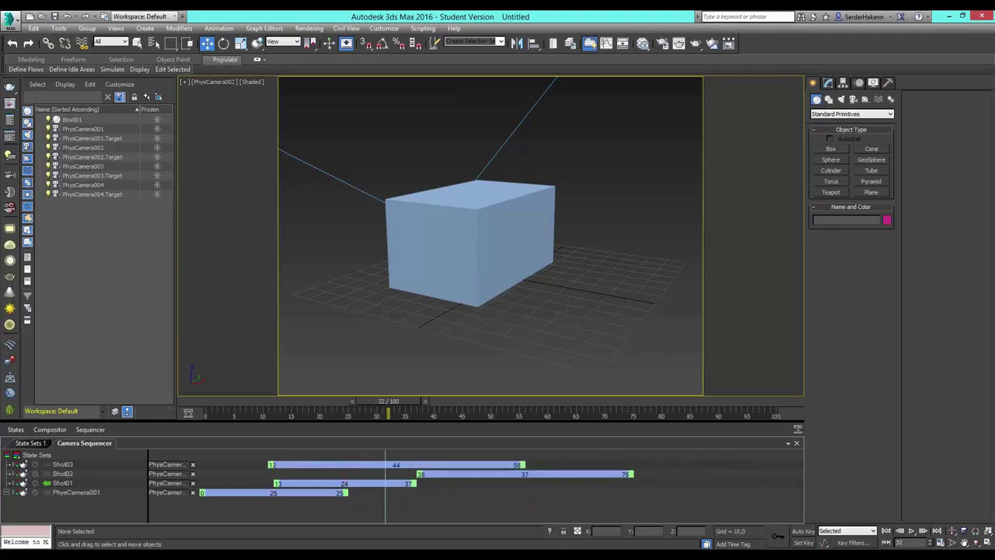
{"action": "left_click_drag", "start_coordinate": [456, 477], "coordinate": [567, 494]}
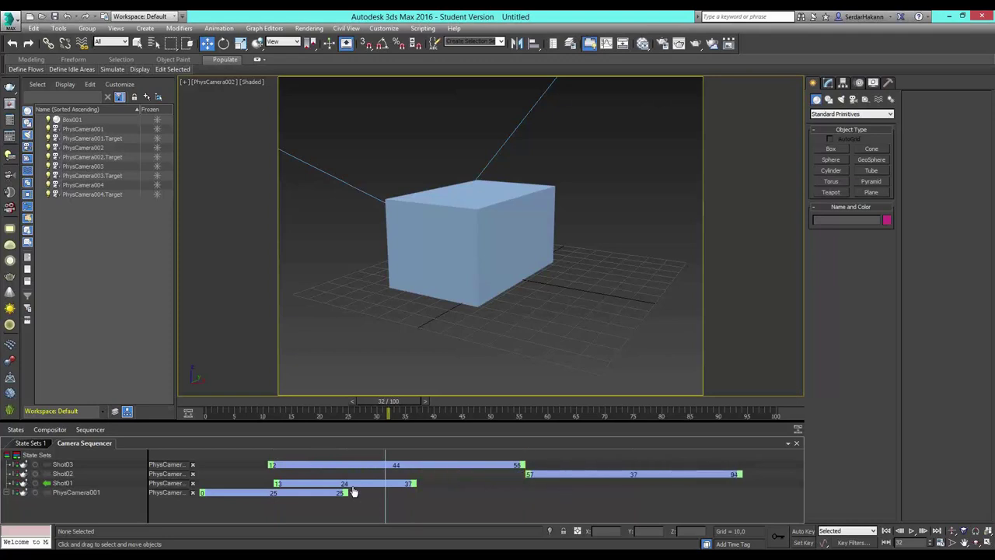
{"action": "left_click_drag", "start_coordinate": [354, 483], "coordinate": [432, 490]}
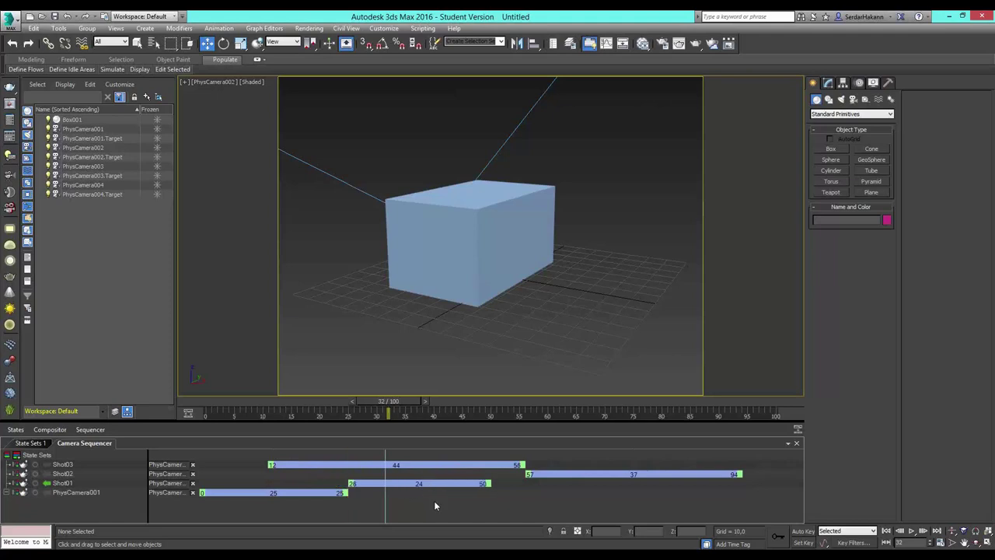
Step: Play the retimed sequence from frame 0, stop at frame 83, then open the States menu
{"action": "left_click", "coordinate": [885, 530]}
{"action": "left_click", "coordinate": [911, 530]}
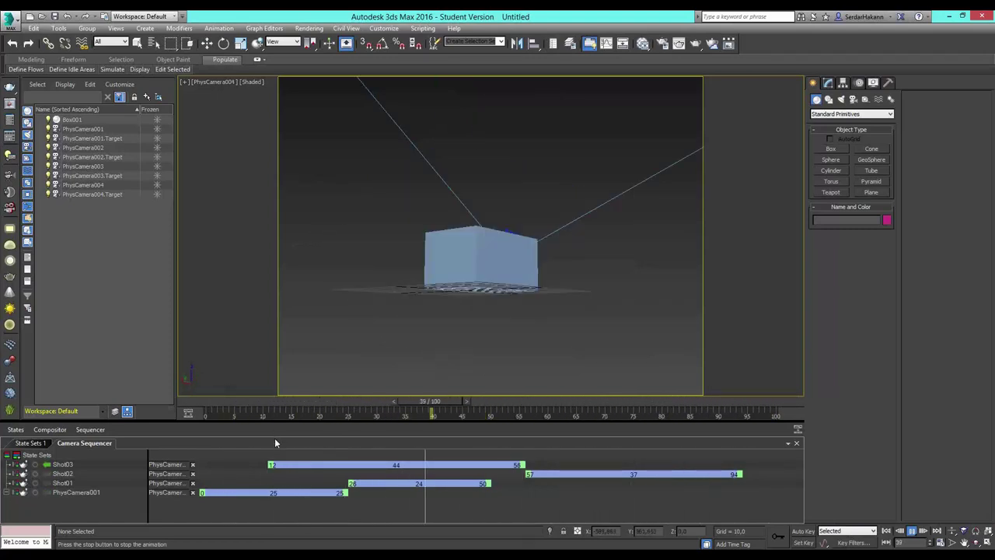
{"action": "left_click", "coordinate": [911, 533]}
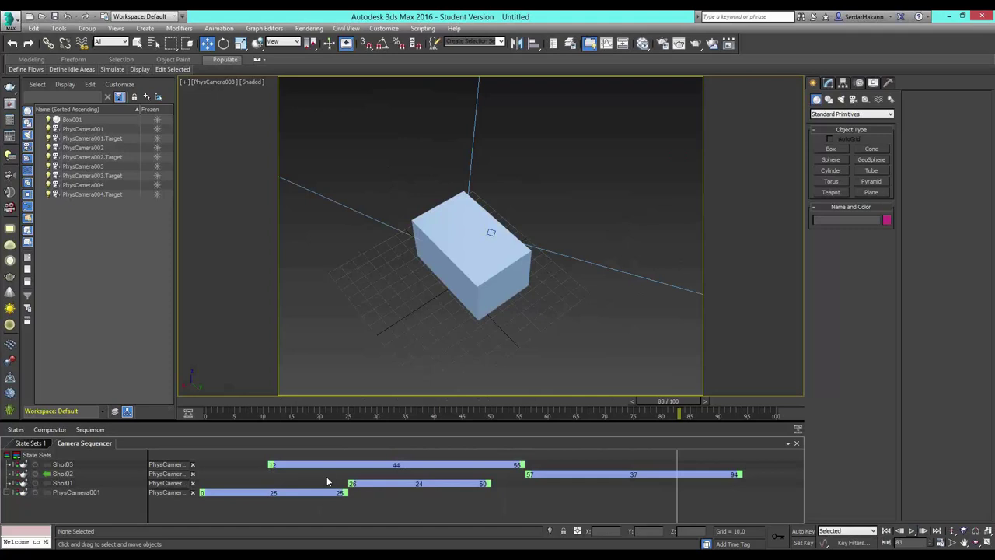
{"action": "left_click", "coordinate": [22, 432]}
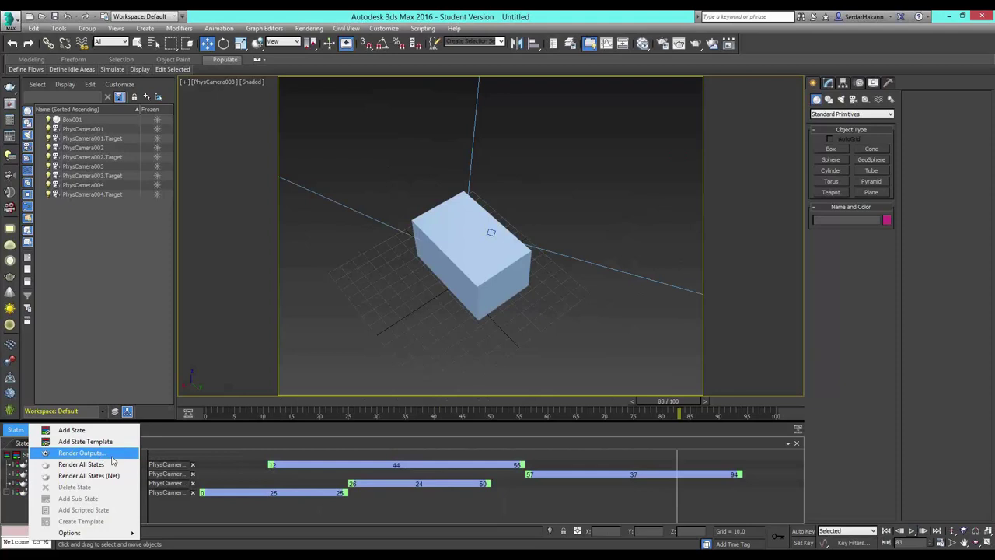
Step: Review the render output file settings, then run Render All States from the States menu
{"action": "left_click", "coordinate": [112, 457]}
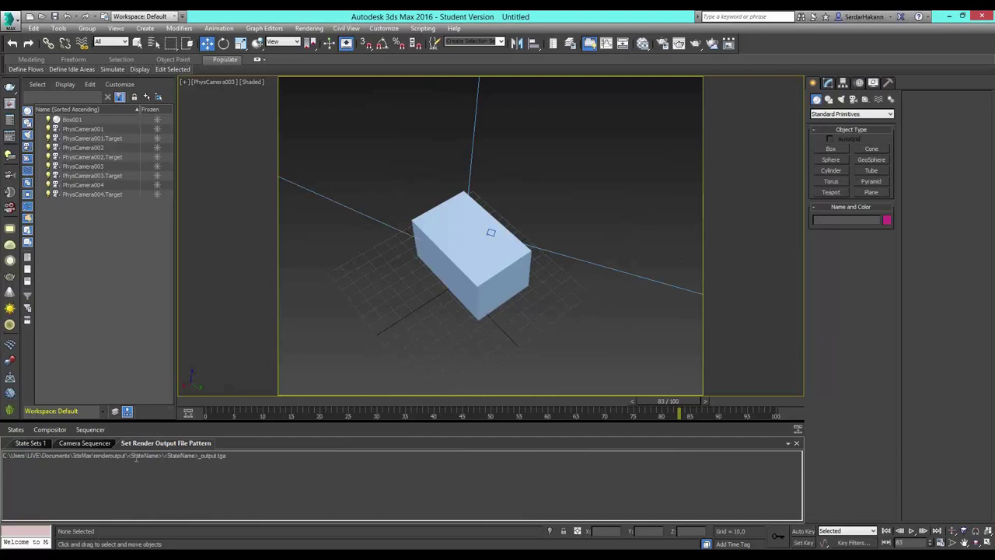
{"action": "left_click", "coordinate": [38, 443]}
{"action": "left_click", "coordinate": [84, 443]}
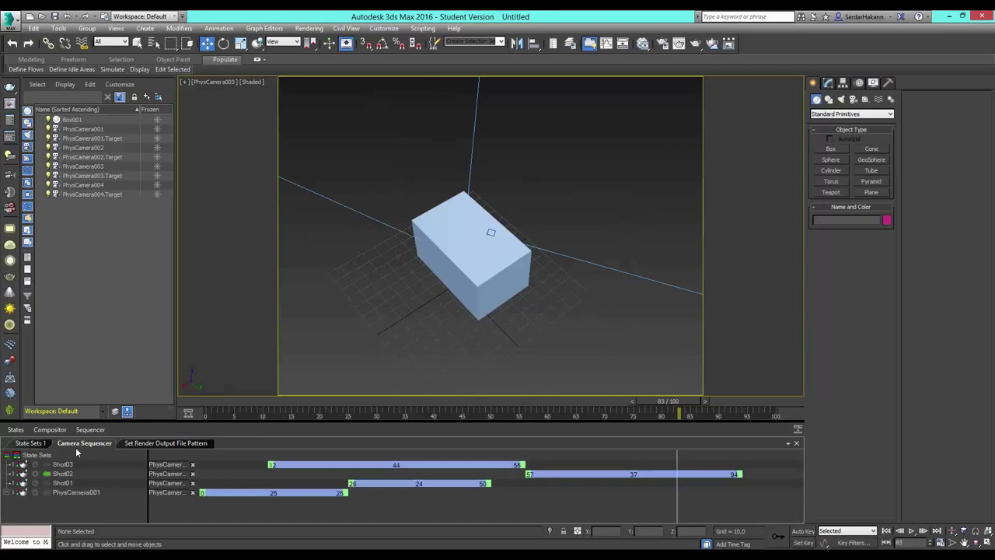
{"action": "left_click", "coordinate": [16, 430]}
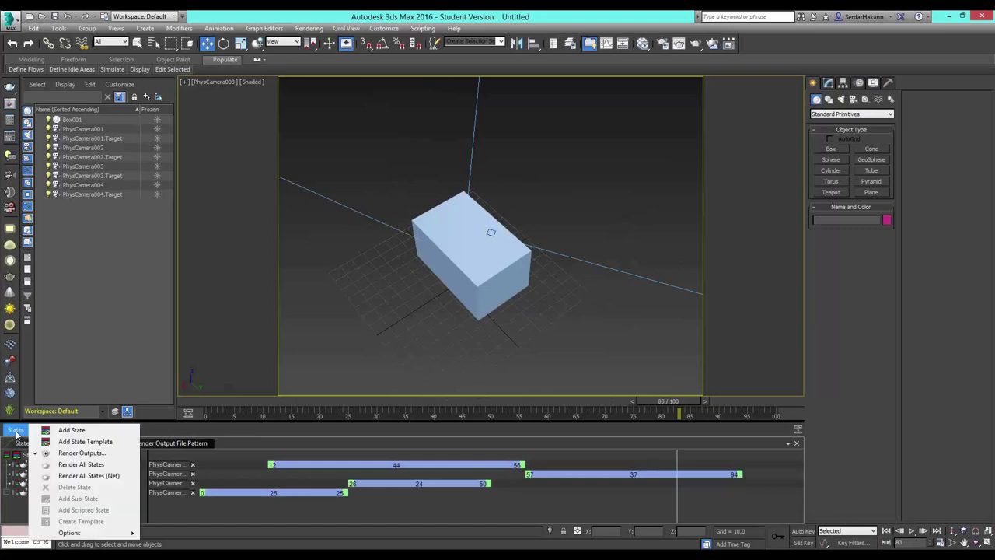
{"action": "left_click", "coordinate": [93, 465]}
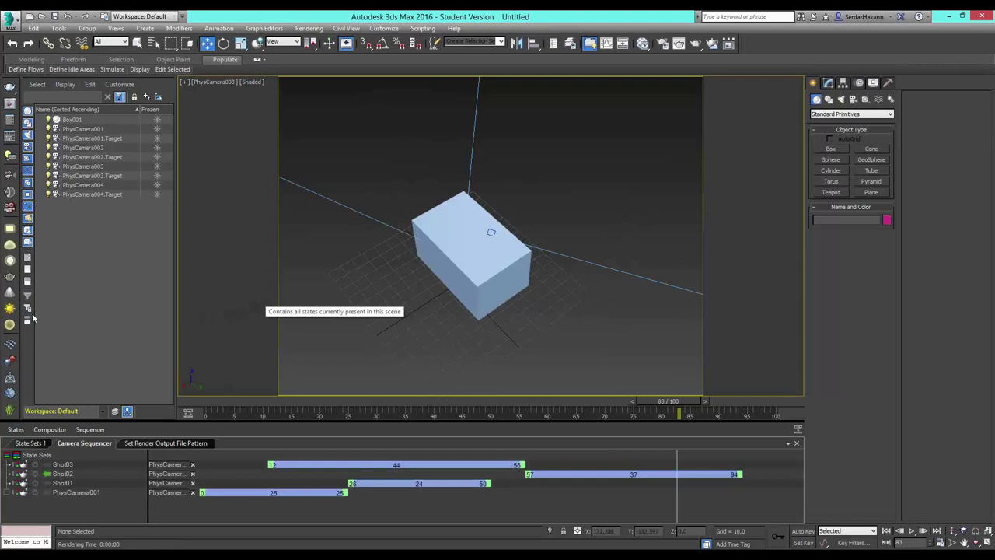
{"action": "left_click", "coordinate": [16, 429]}
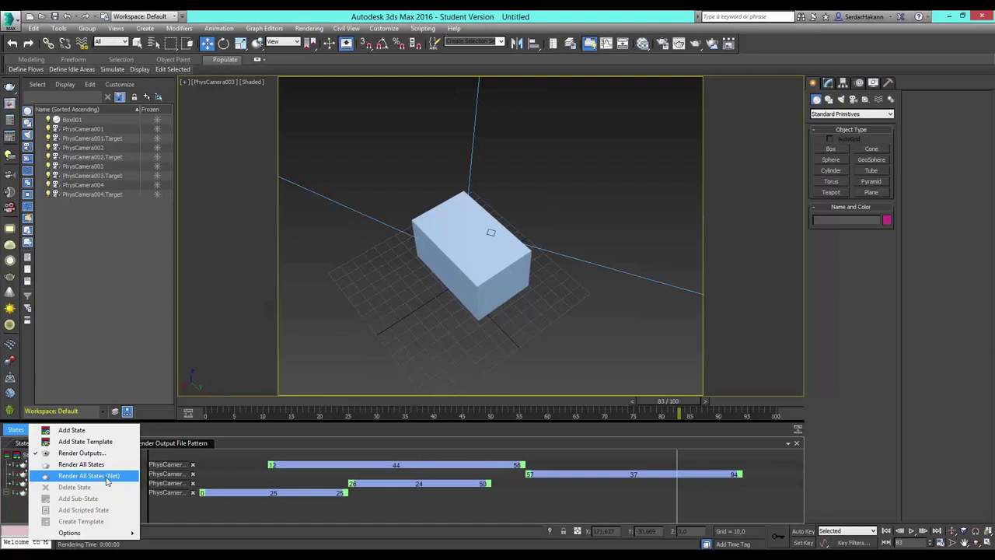
Step: Create a Compositor View of the state sets and enlarge its panel
{"action": "left_click", "coordinate": [181, 514]}
{"action": "left_click", "coordinate": [49, 430]}
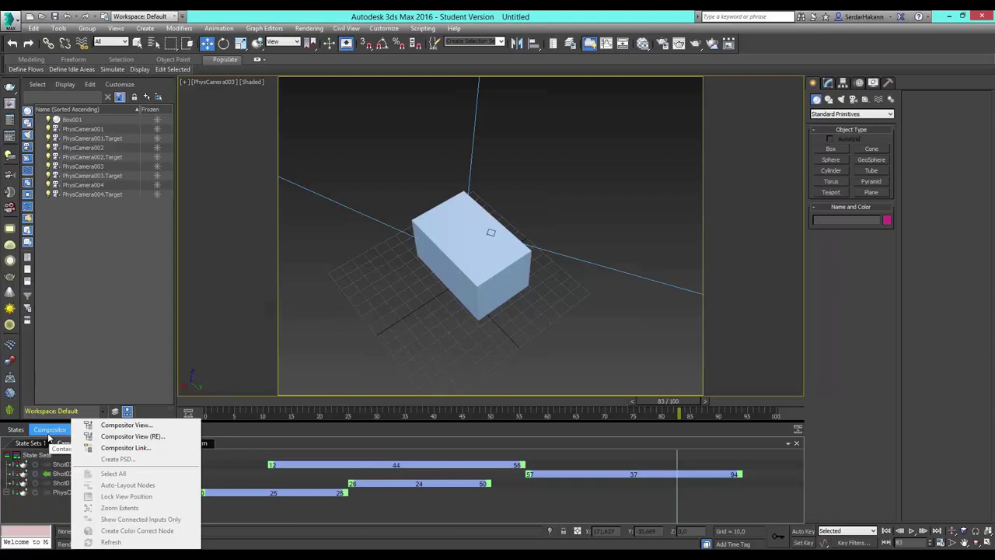
{"action": "left_click", "coordinate": [140, 426]}
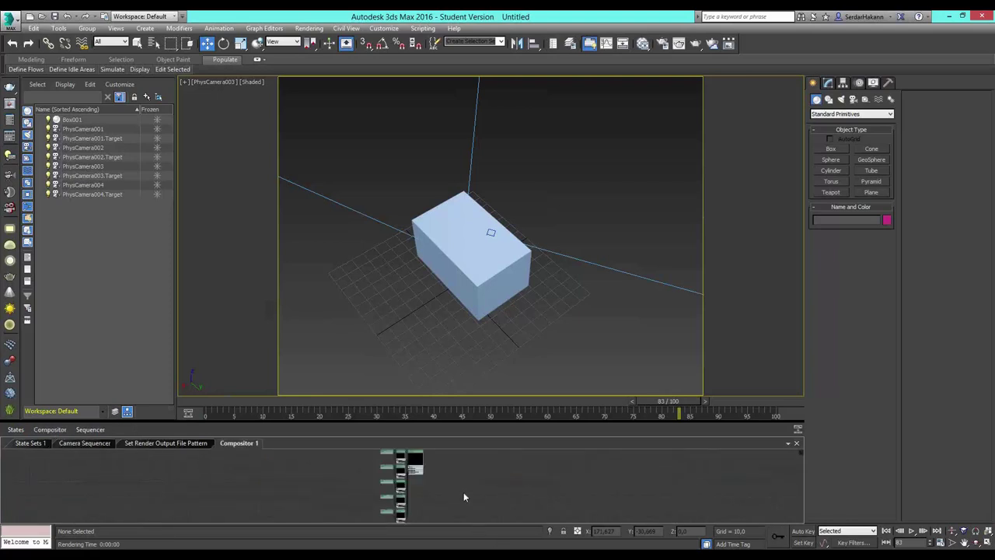
{"action": "left_click_drag", "start_coordinate": [500, 427], "coordinate": [504, 305]}
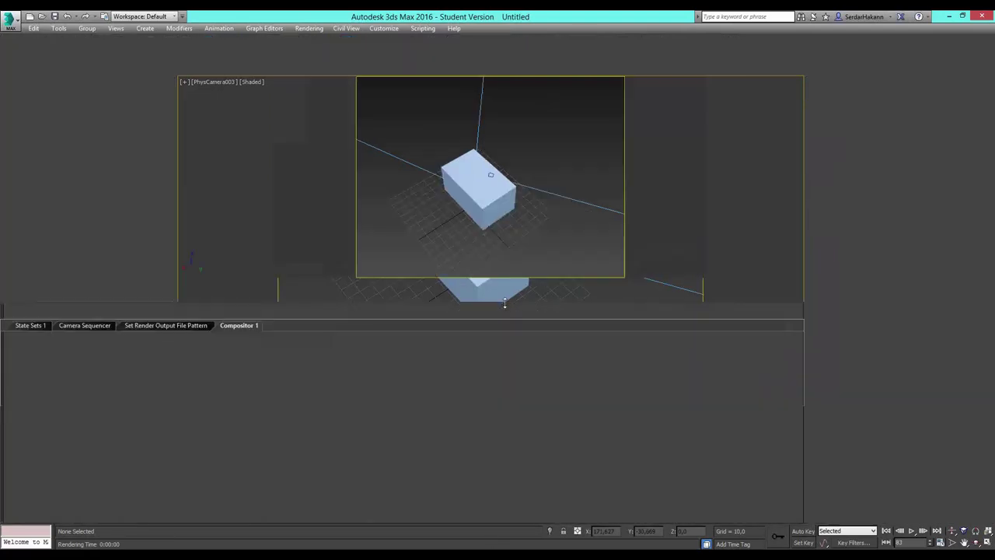
Step: Zoom and pan the Compositor 1 node graph, briefly checking the shot timeline
{"action": "scroll", "coordinate": [437, 377], "scroll_direction": "up", "scroll_amount": 1}
{"action": "scroll", "coordinate": [438, 404], "scroll_direction": "up", "scroll_amount": 1}
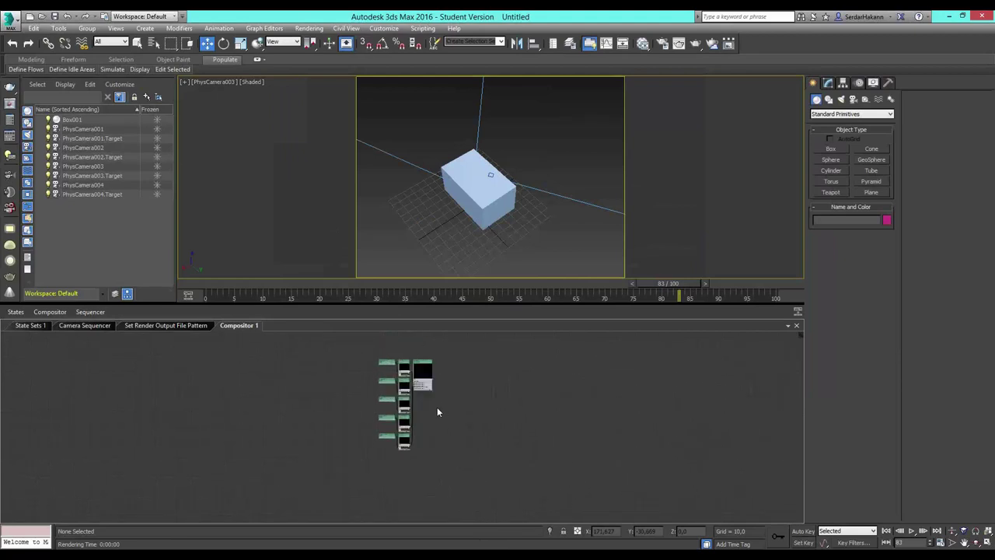
{"action": "scroll", "coordinate": [438, 406], "scroll_direction": "up", "scroll_amount": 1}
{"action": "scroll", "coordinate": [434, 389], "scroll_direction": "up", "scroll_amount": 2}
{"action": "middle_click_drag", "start_coordinate": [441, 378], "coordinate": [404, 372]}
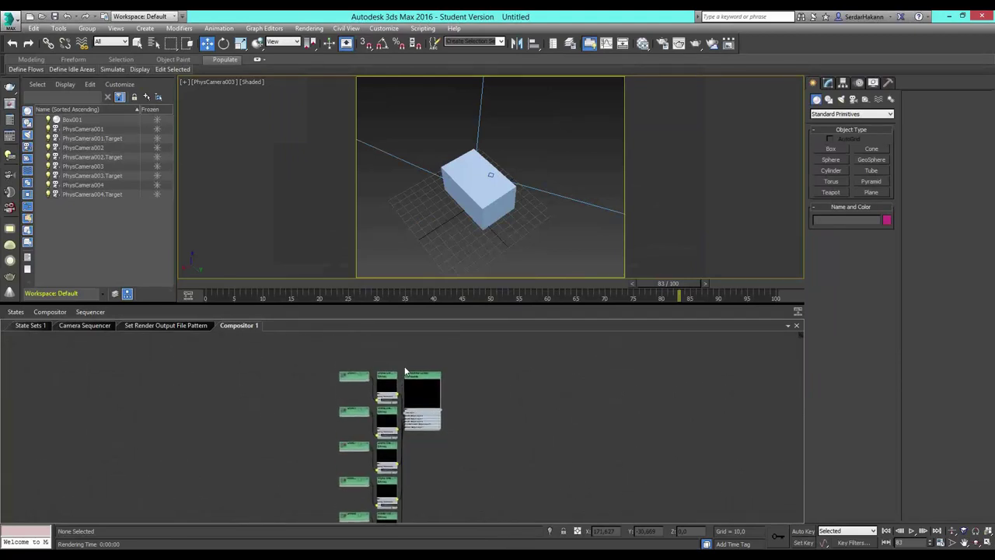
{"action": "left_click", "coordinate": [88, 325]}
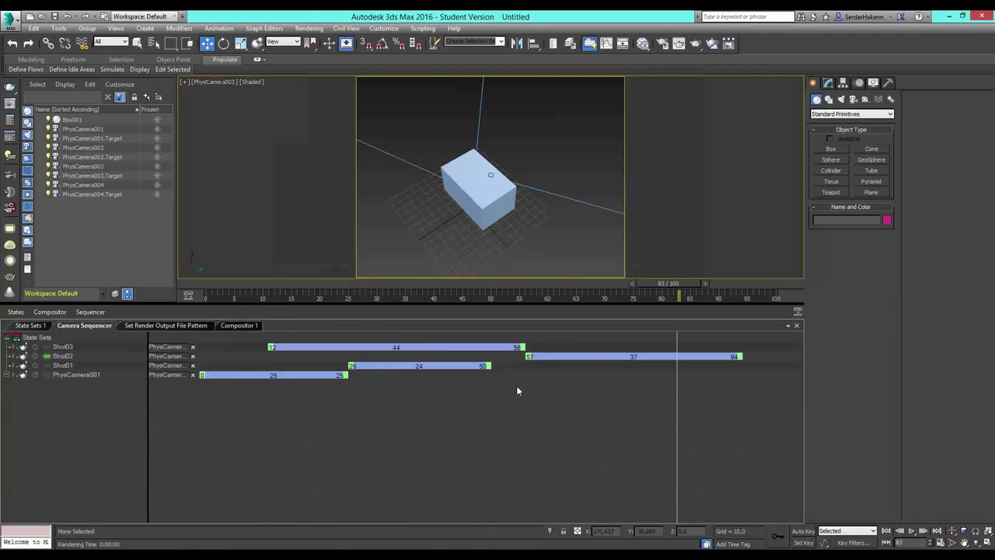
Step: Bring the Shot01–03 nodes into view and move the Compositor Output Composite node further right
{"action": "left_click", "coordinate": [238, 327]}
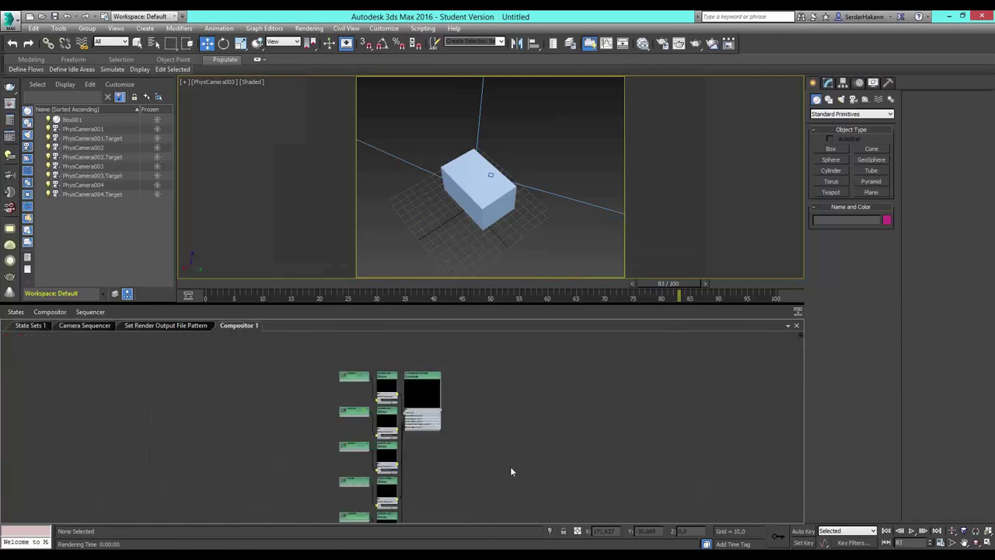
{"action": "middle_click_drag", "start_coordinate": [458, 471], "coordinate": [464, 451]}
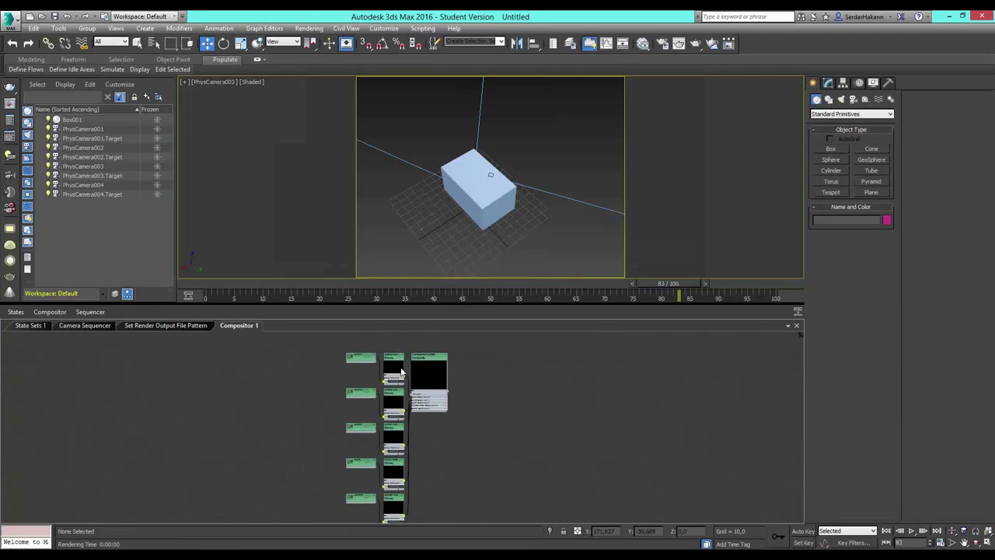
{"action": "scroll", "coordinate": [402, 373], "scroll_direction": "up", "scroll_amount": 2}
{"action": "scroll", "coordinate": [401, 372], "scroll_direction": "up", "scroll_amount": 2}
{"action": "middle_click_drag", "start_coordinate": [294, 395], "coordinate": [296, 414]}
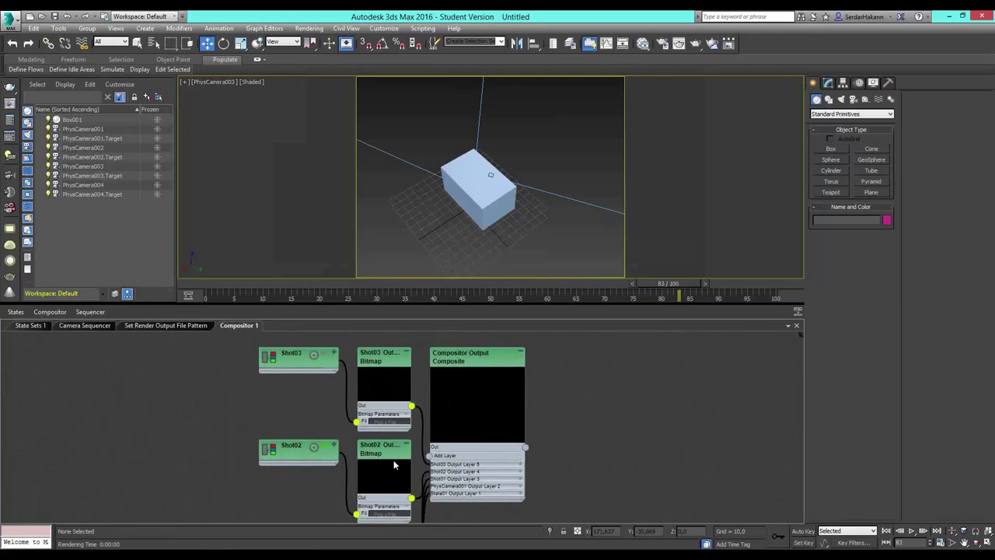
{"action": "mouse_move", "coordinate": [394, 464]}
{"action": "middle_mouse_down"}
{"action": "mouse_move", "coordinate": [404, 370]}
{"action": "mouse_move", "coordinate": [388, 327]}
{"action": "middle_mouse_up"}
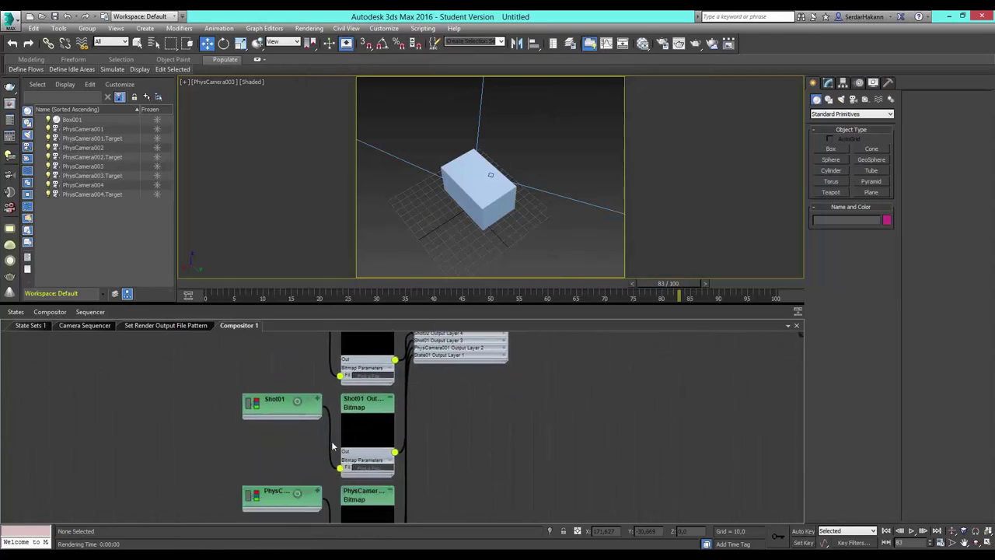
{"action": "scroll", "coordinate": [349, 399], "scroll_direction": "up", "scroll_amount": 3}
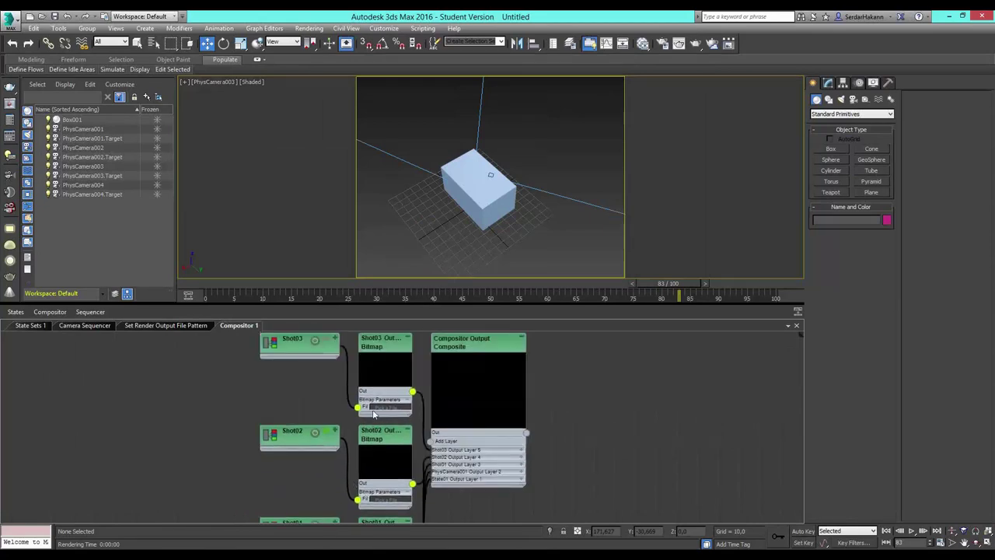
{"action": "scroll", "coordinate": [373, 415], "scroll_direction": "up", "scroll_amount": 2}
{"action": "scroll", "coordinate": [377, 427], "scroll_direction": "down", "scroll_amount": 3}
{"action": "scroll", "coordinate": [380, 439], "scroll_direction": "down", "scroll_amount": 2}
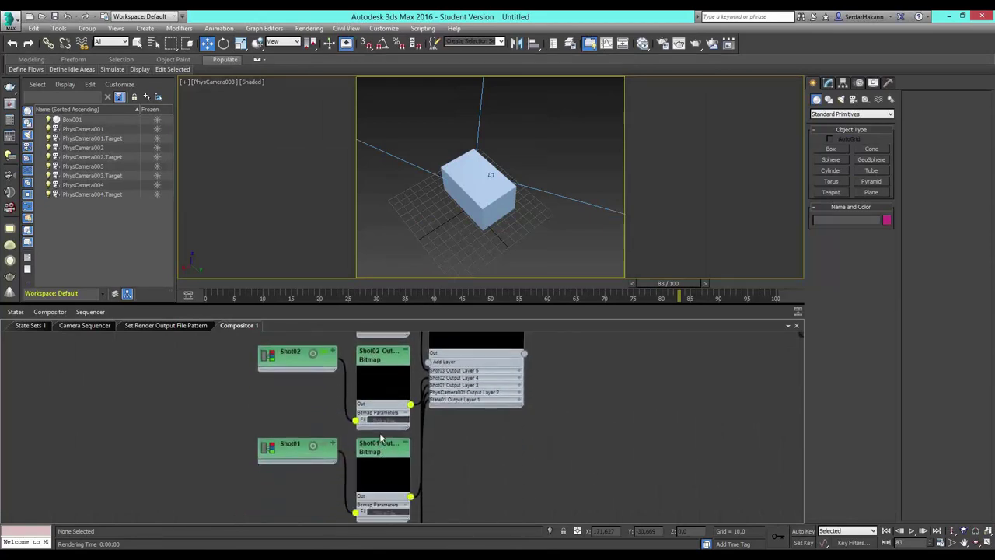
{"action": "scroll", "coordinate": [381, 439], "scroll_direction": "down", "scroll_amount": 2}
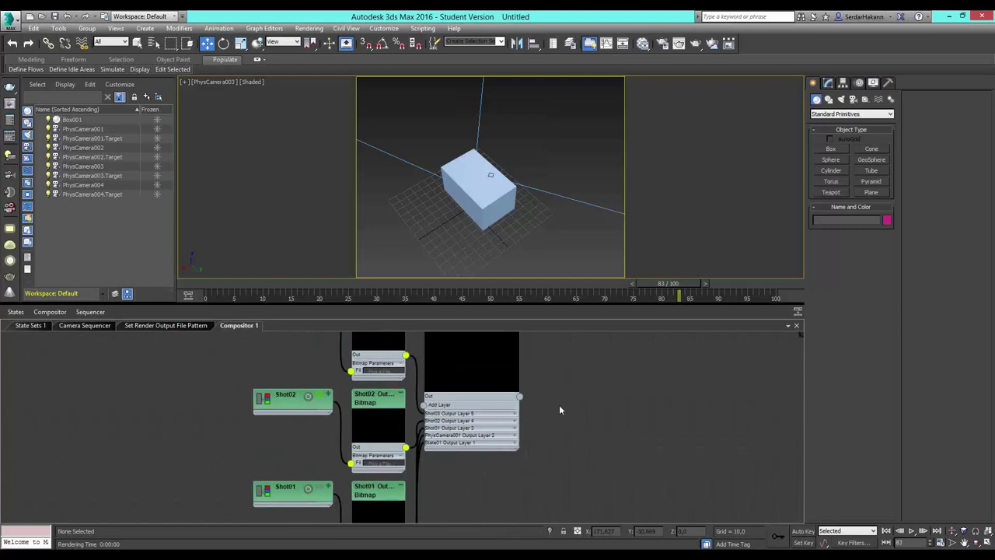
{"action": "middle_click_drag", "start_coordinate": [559, 404], "coordinate": [541, 449]}
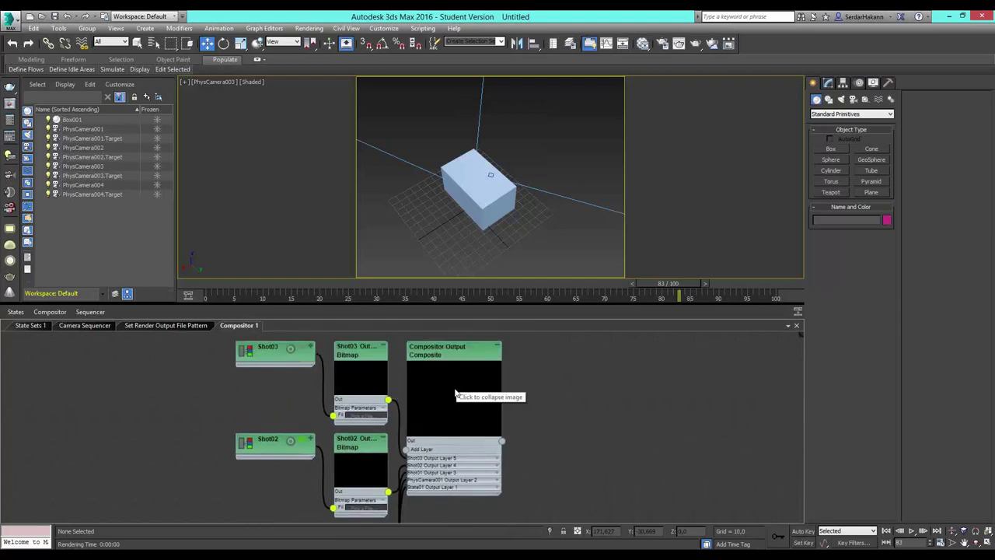
{"action": "left_click_drag", "start_coordinate": [439, 368], "coordinate": [529, 361]}
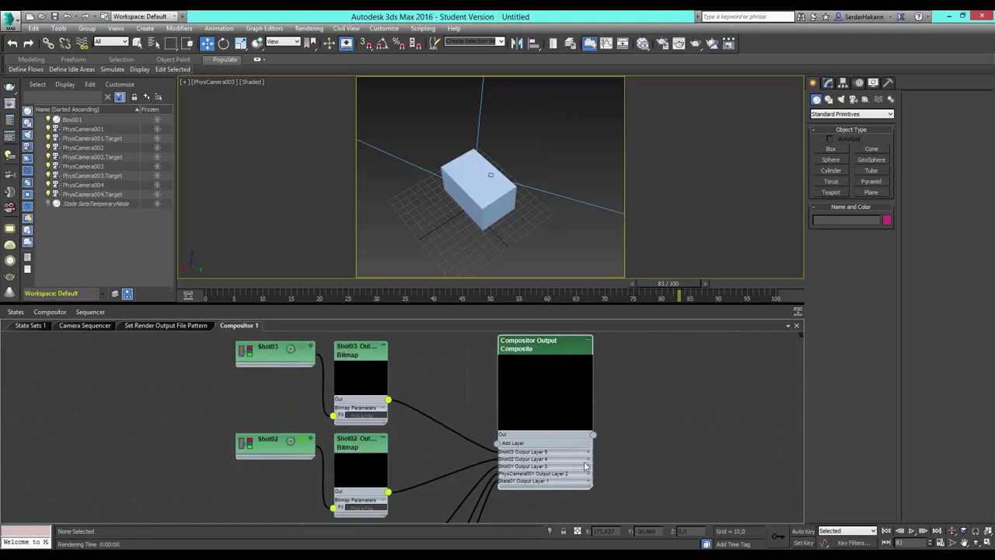
{"action": "left_click", "coordinate": [84, 326]}
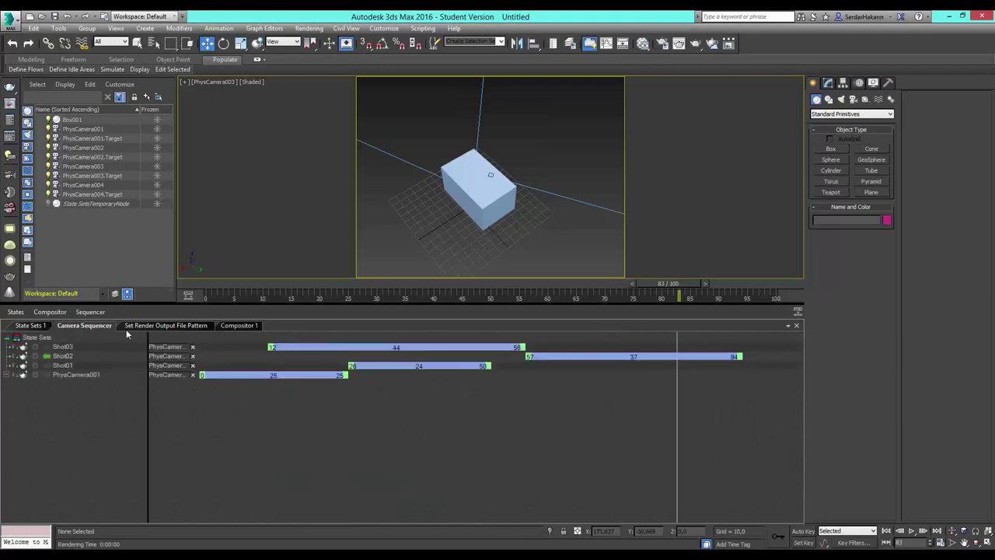
Step: Check the Compositor 1 node view, return to the shot timeline, and open Compositor Link
{"action": "left_click", "coordinate": [239, 326]}
{"action": "left_click", "coordinate": [72, 326]}
{"action": "left_click", "coordinate": [49, 314]}
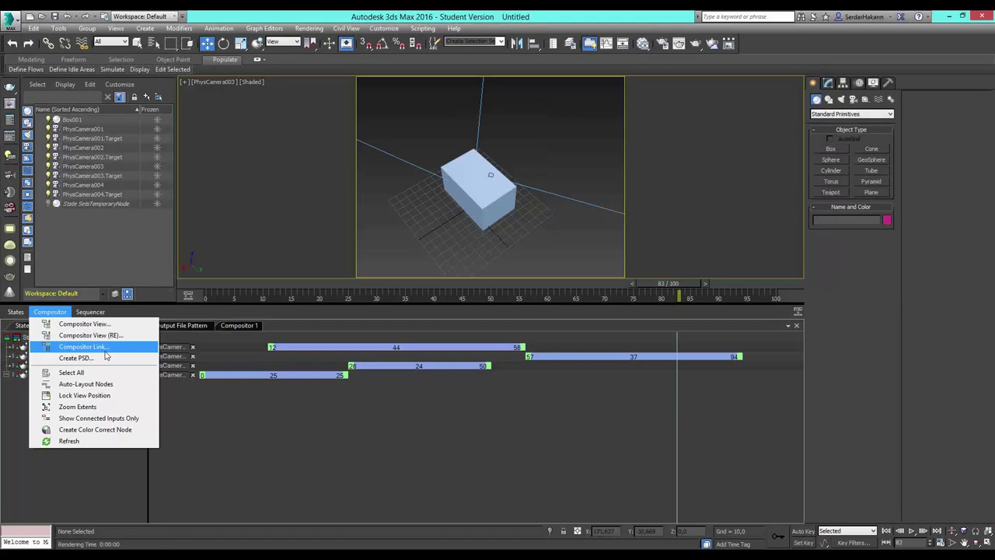
{"action": "left_click", "coordinate": [105, 347]}
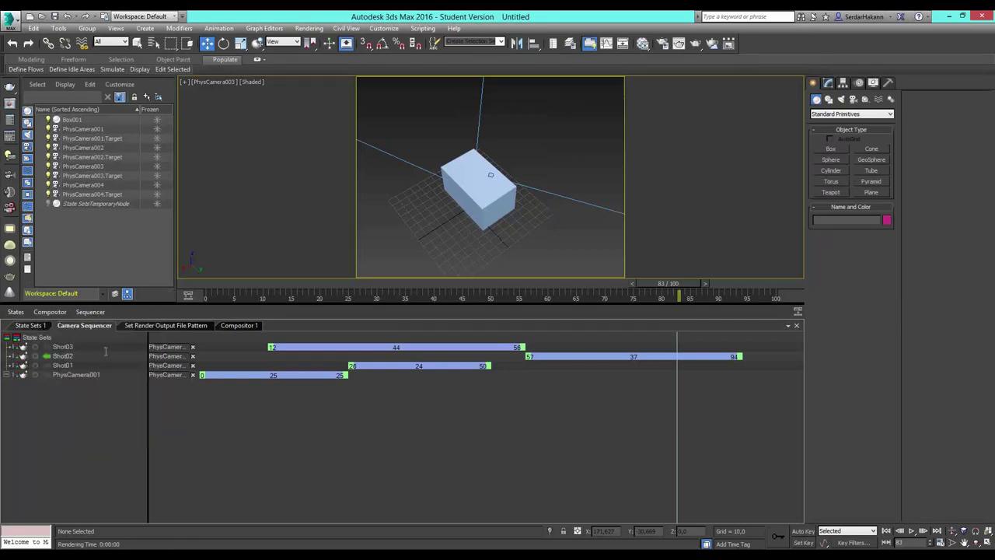
Step: Tick Footage, cancel saving a composite link file, and make the viewport taller again
{"action": "left_click", "coordinate": [132, 378]}
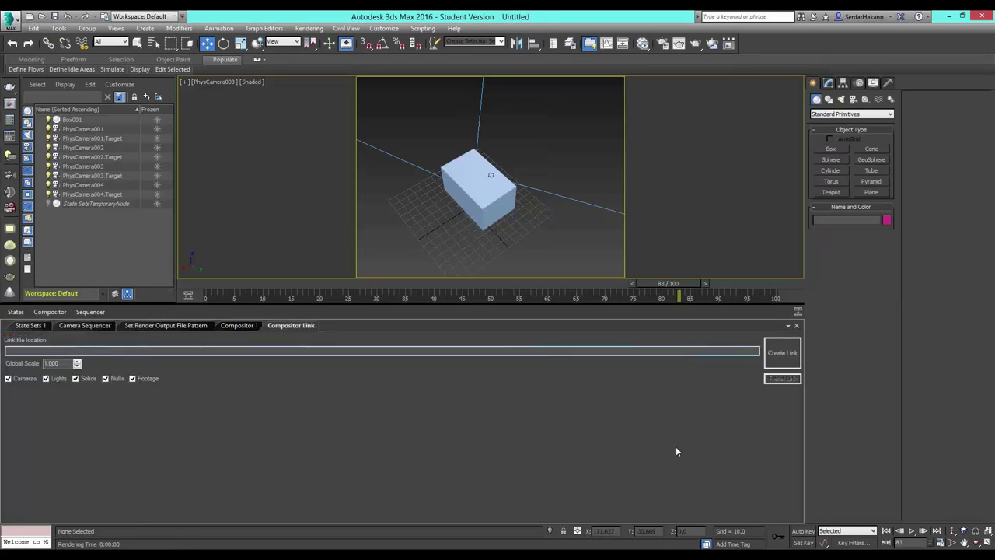
{"action": "left_click", "coordinate": [776, 357]}
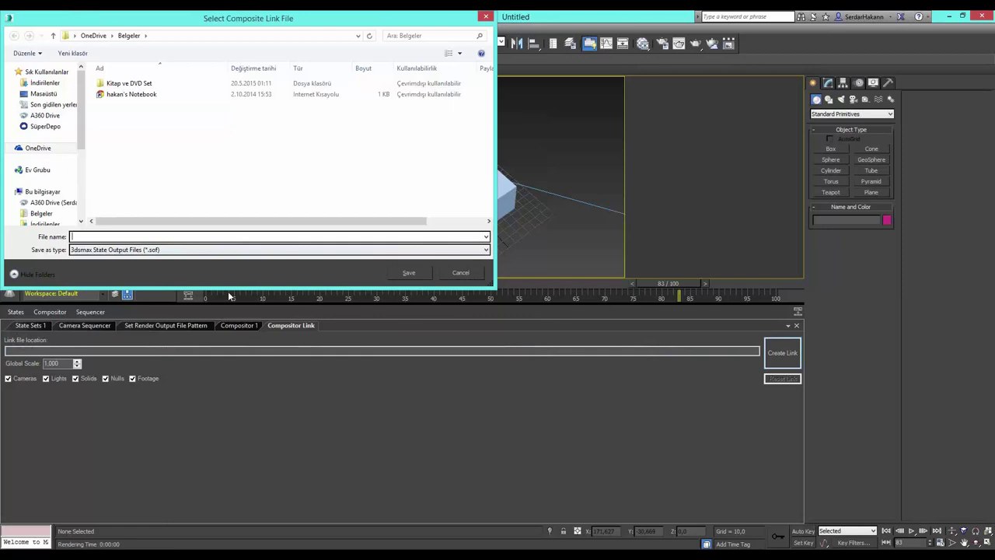
{"action": "left_click", "coordinate": [467, 272]}
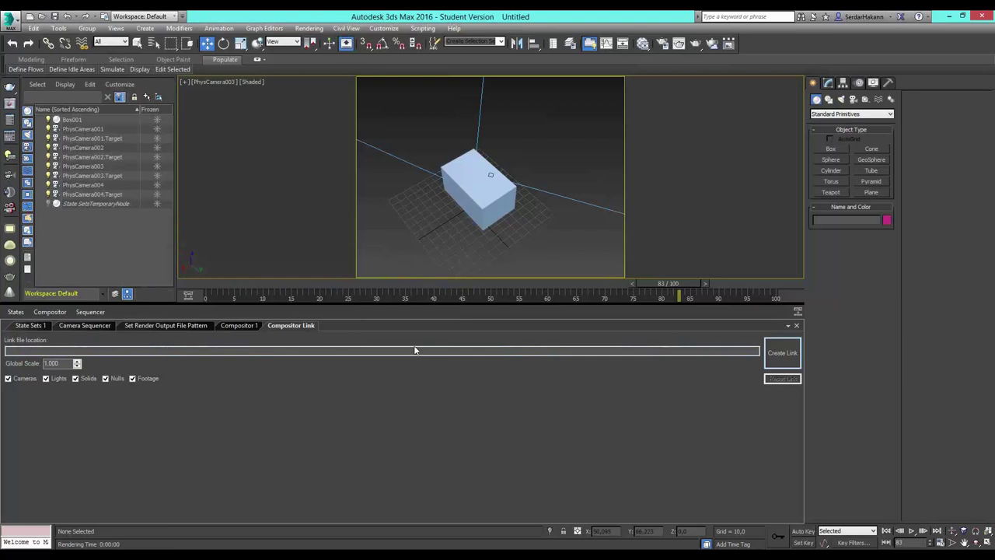
{"action": "left_click_drag", "start_coordinate": [414, 303], "coordinate": [413, 424]}
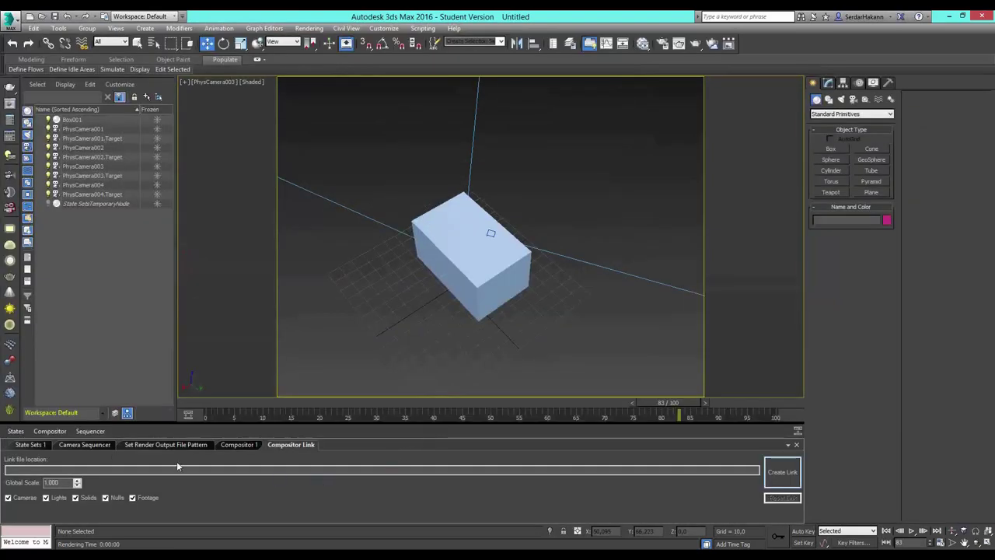
{"action": "left_click", "coordinate": [52, 433]}
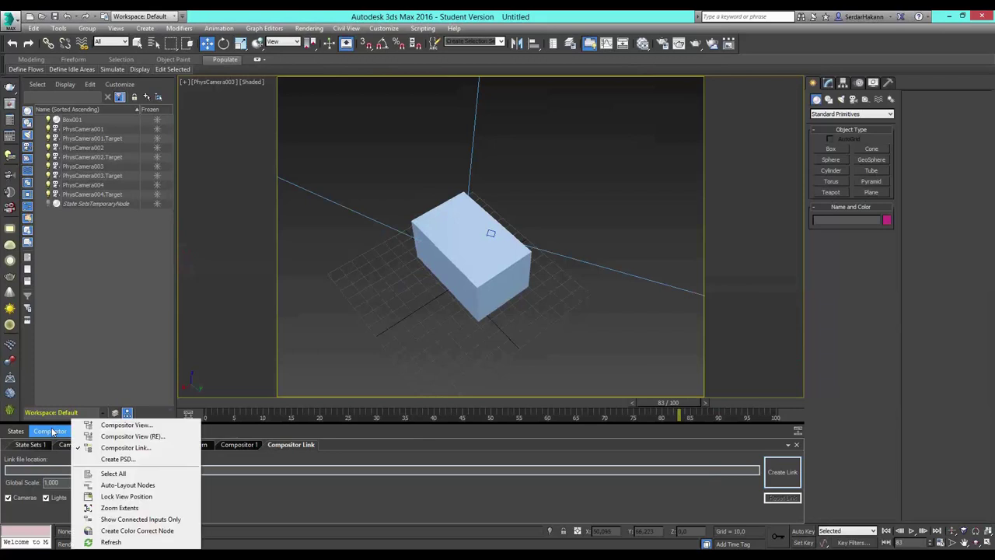